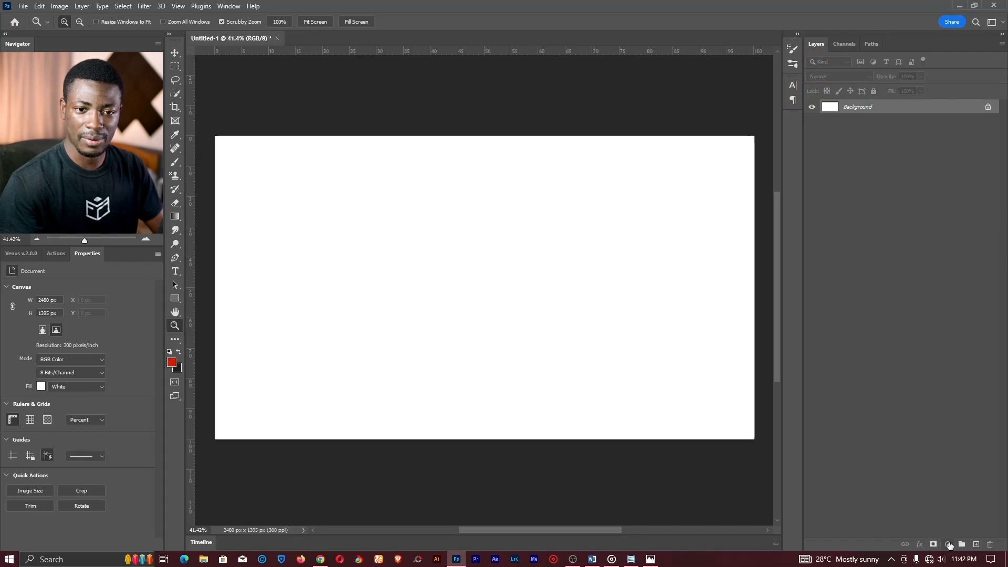
Add a Solid Color fill layer above the background using dark grey #202020.
click(948, 544)
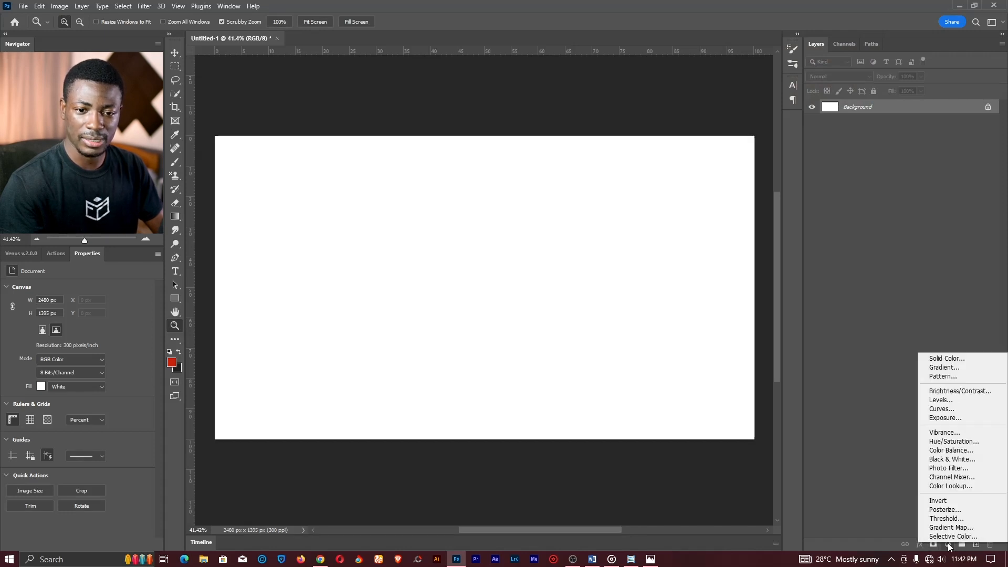
click(947, 358)
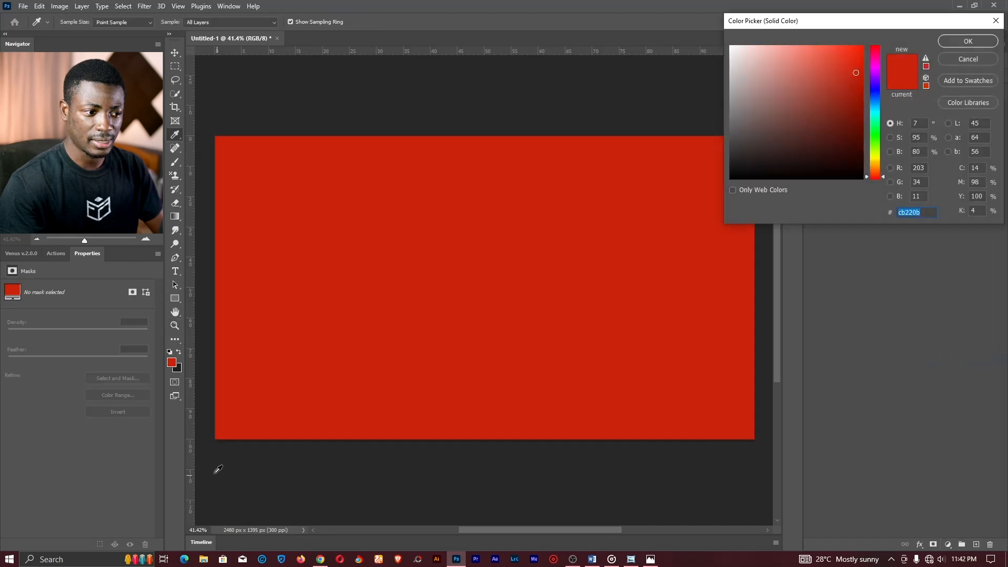
click(181, 365)
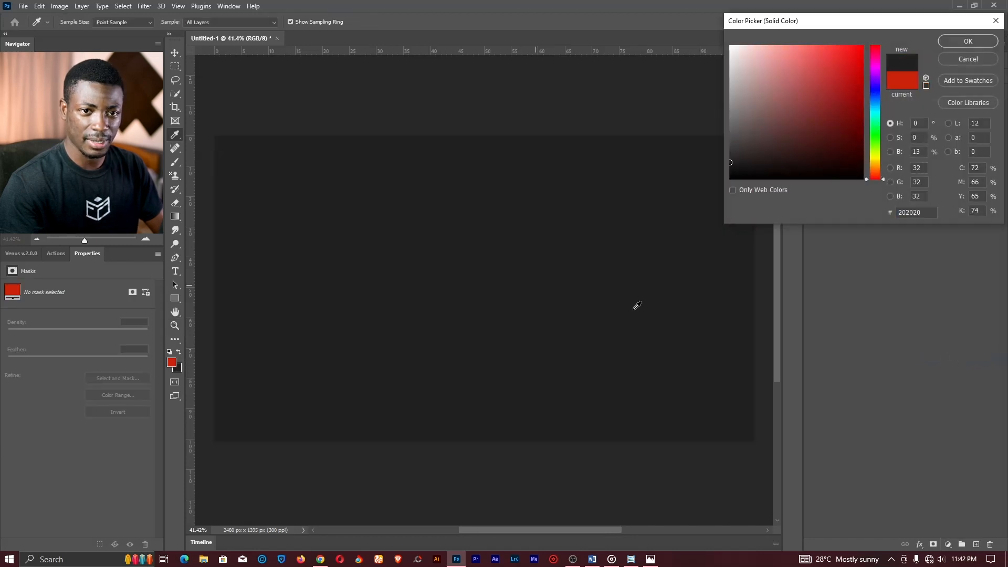
click(969, 42)
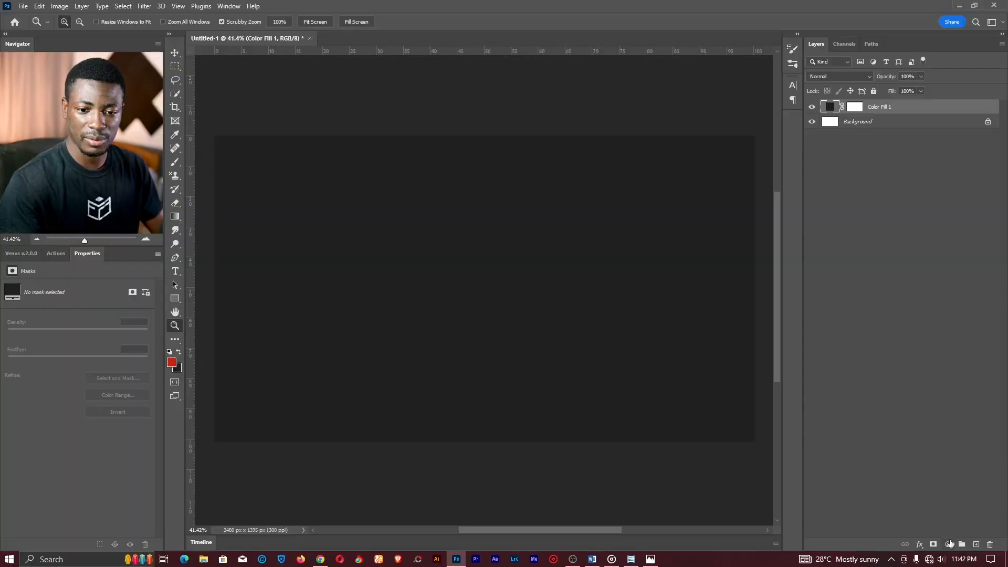
Add a red-to-transparent Gradient fill layer, set its style to Radial, and position the glow at the canvas centre.
click(948, 545)
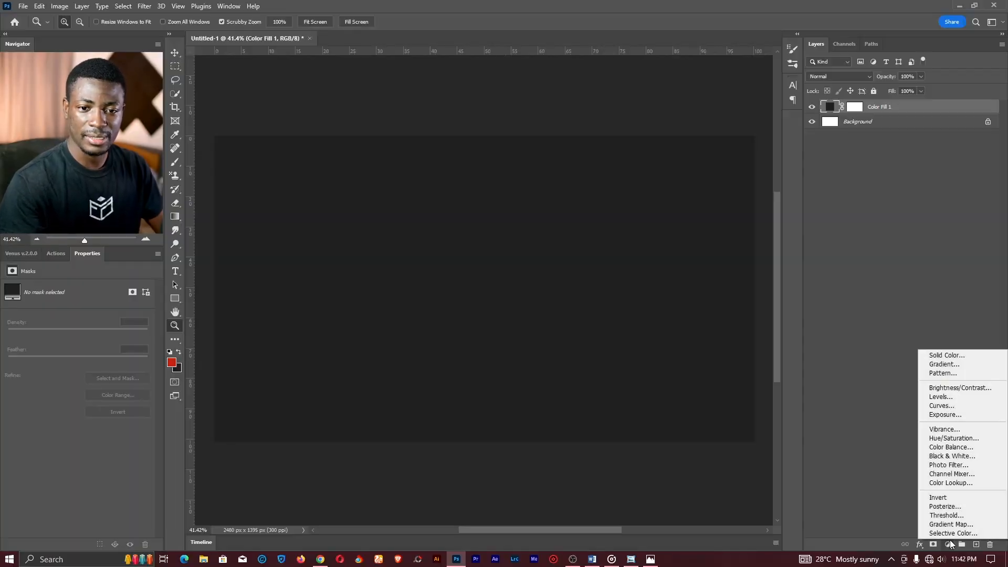
click(942, 364)
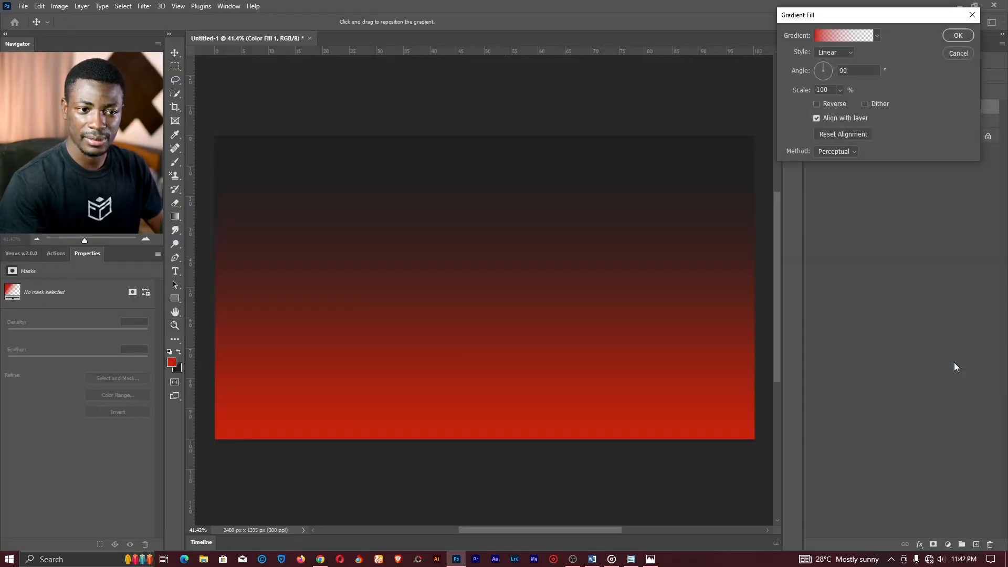
drag(536, 389, 520, 252)
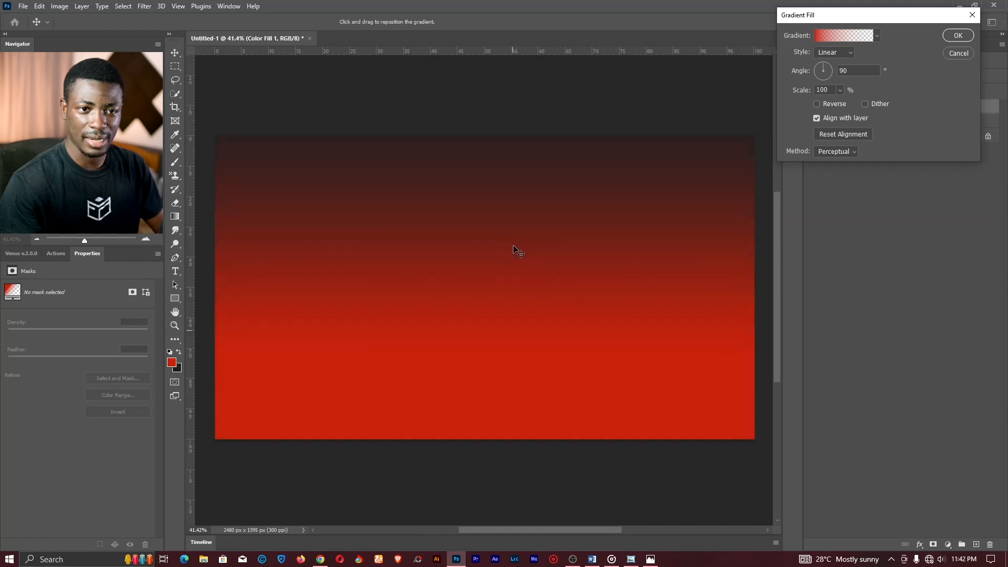
click(835, 52)
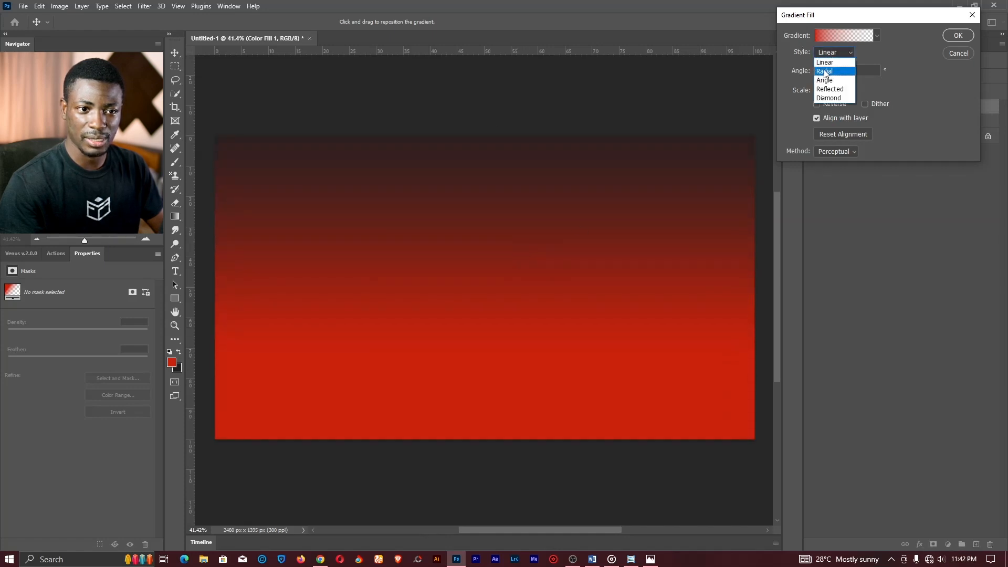
click(824, 72)
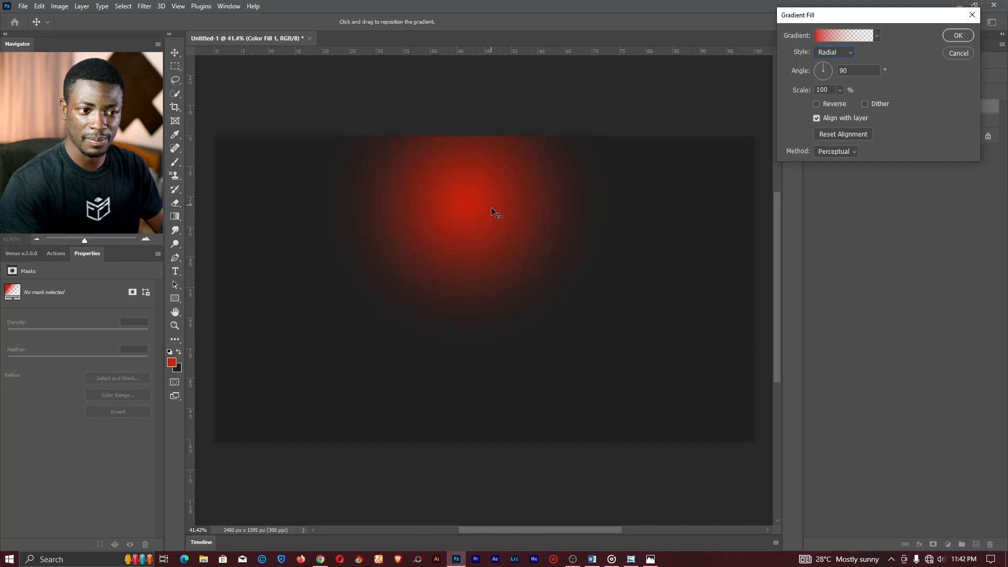
drag(495, 214, 509, 280)
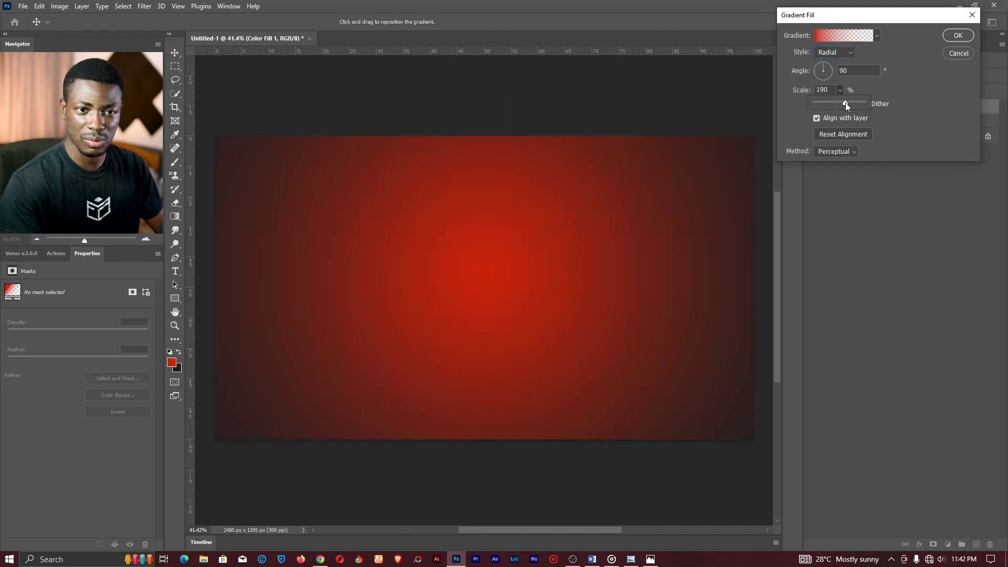
Set the radial gradient's scale to 200% and accept the gradient fill.
drag(846, 104, 782, 85)
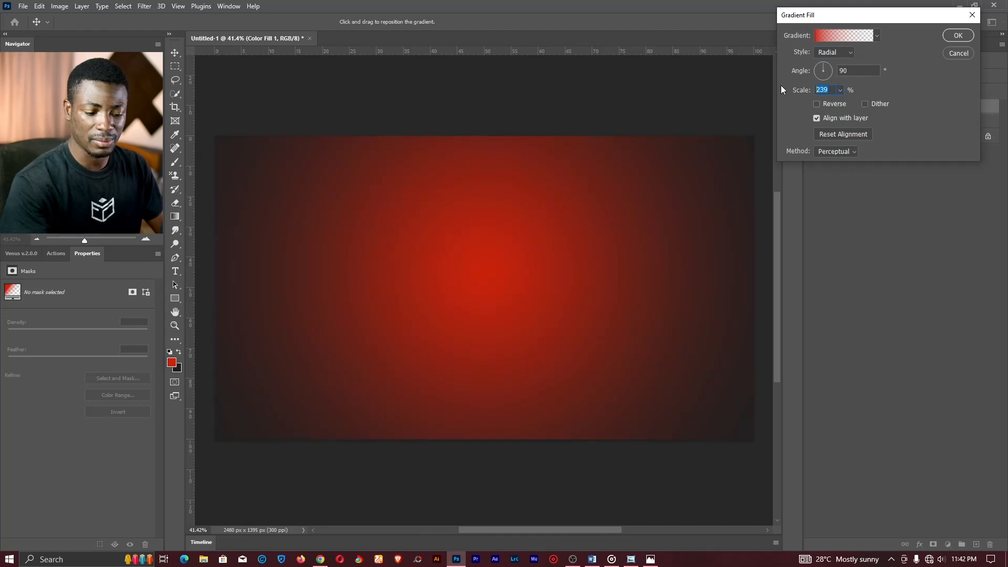
text(200)
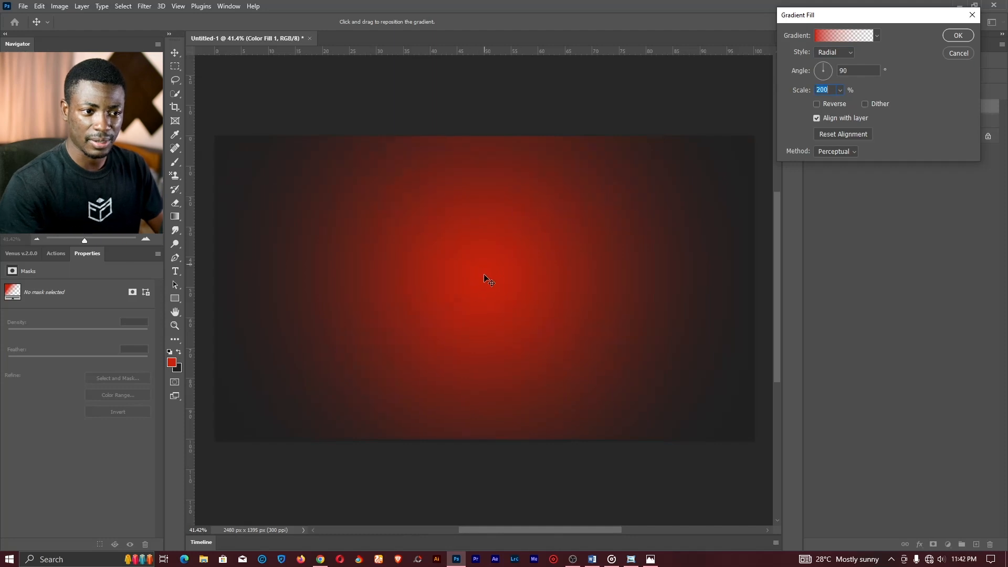
click(956, 36)
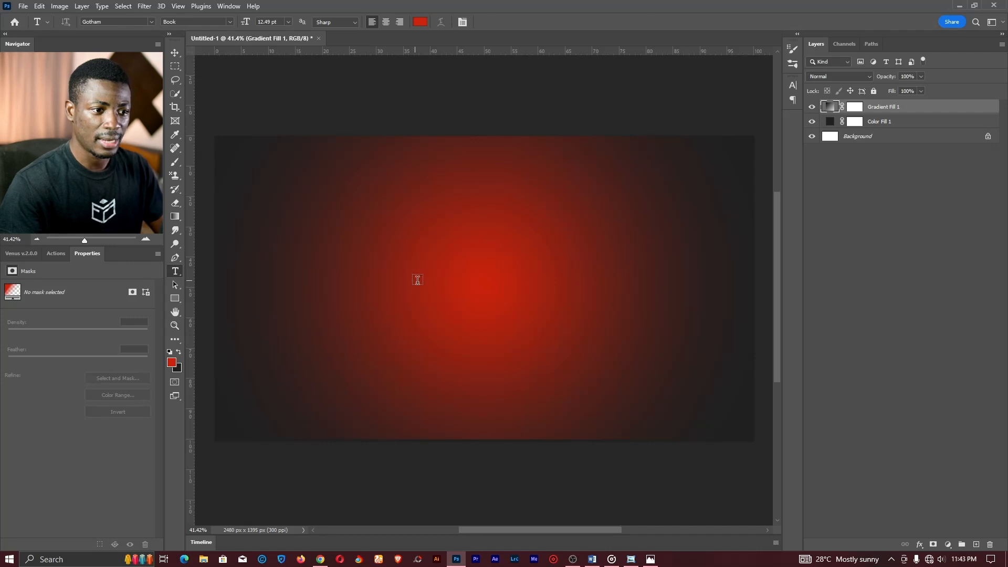
Place a text layer reading "Theyo" near the canvas centre and colour the text white.
click(454, 288)
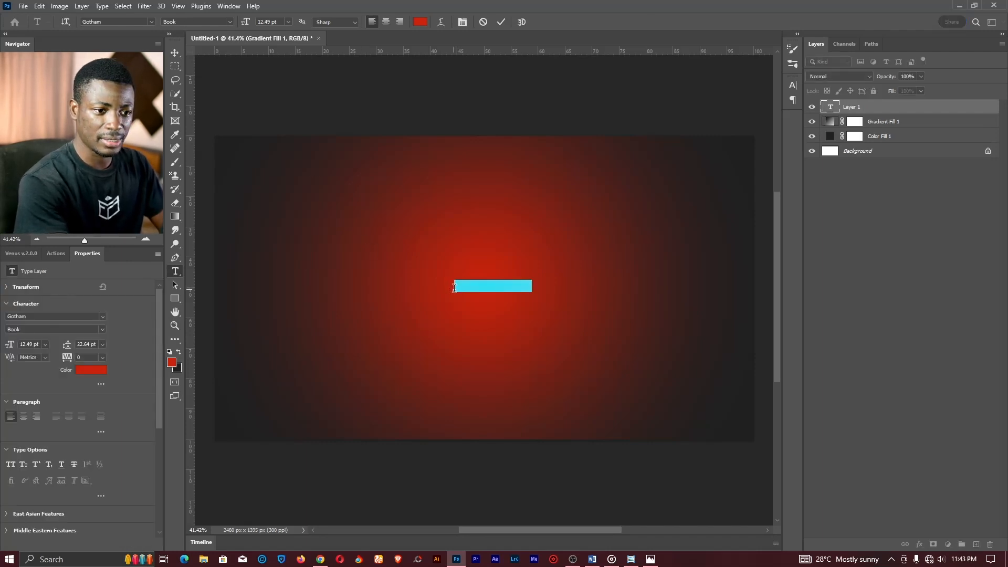
key(BackSpace)
text(HELLO)
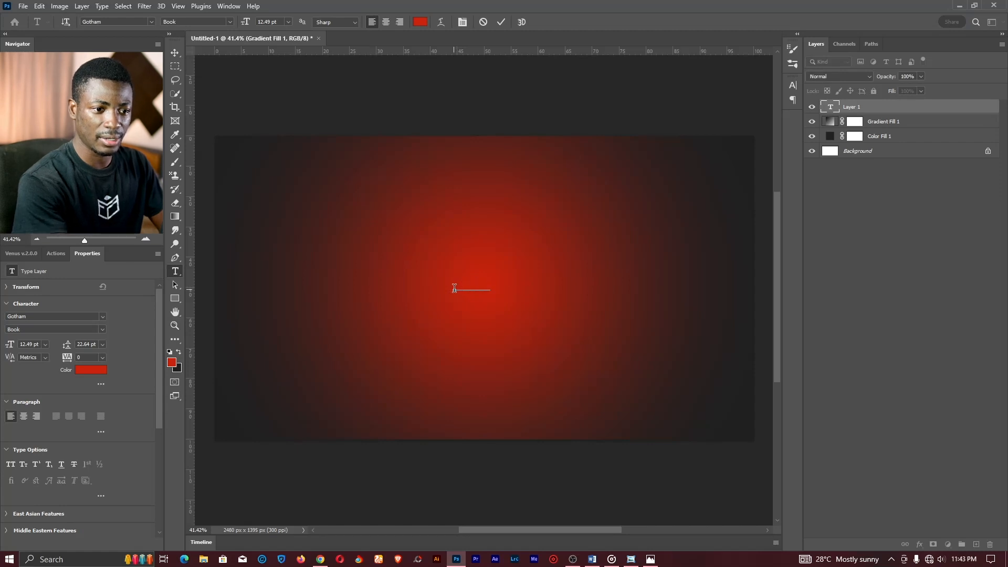
key(ctrl+a)
click(420, 22)
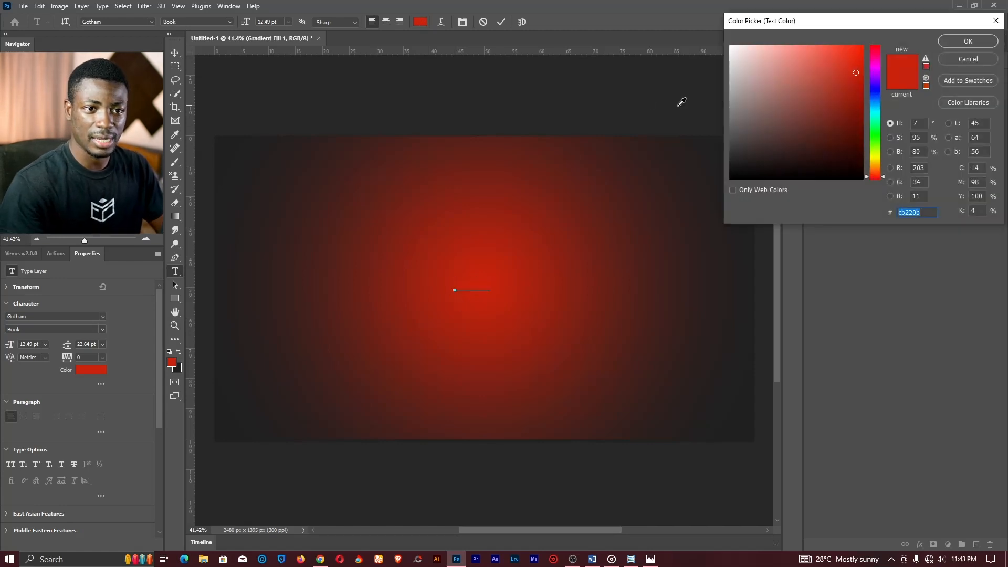
drag(750, 70, 730, 46)
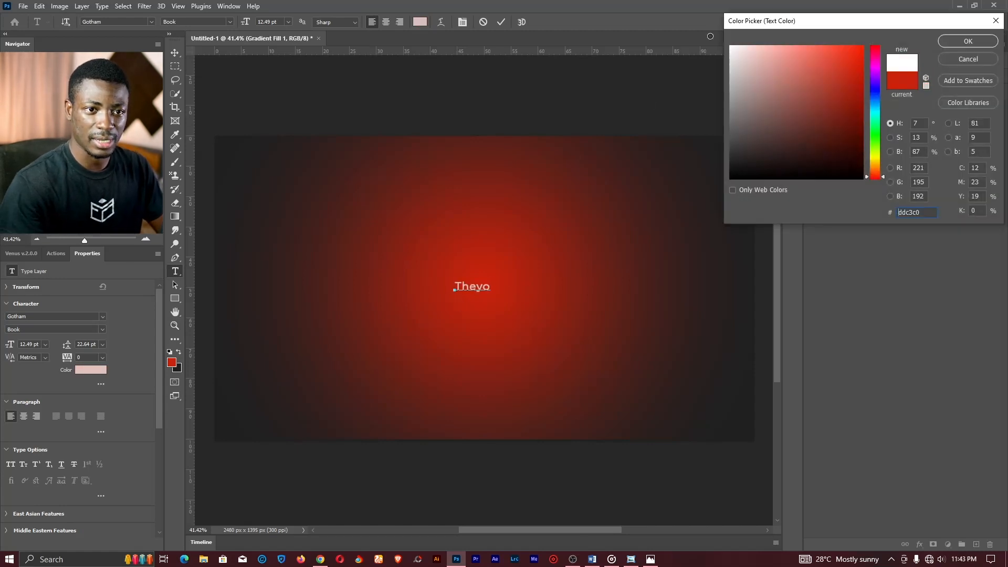
click(947, 39)
Enlarge the text to 106 pt, centre-align it, and move it to the middle of the canvas.
drag(245, 21, 296, 23)
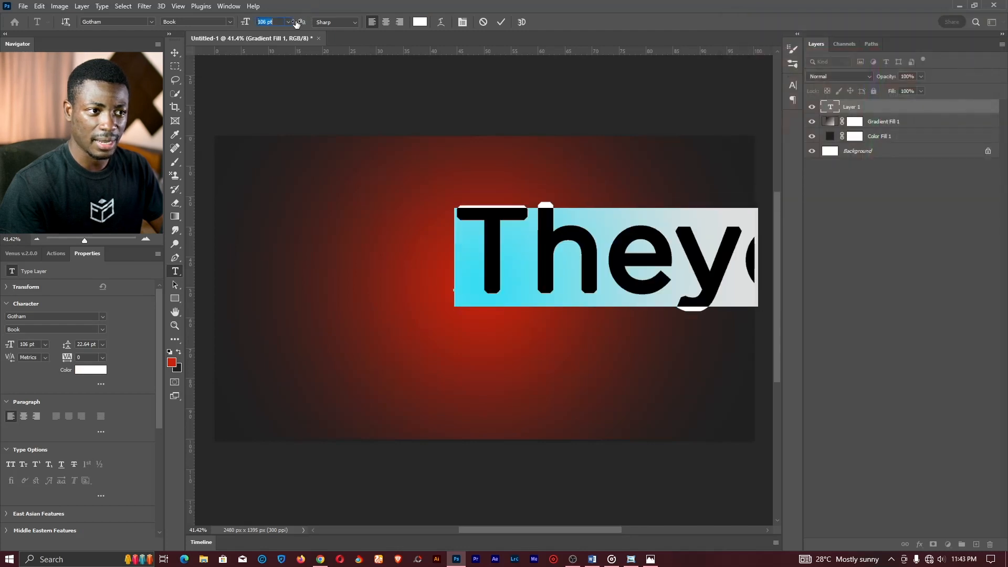
click(385, 23)
click(446, 253)
drag(473, 315, 514, 339)
Change the font of the whole word to Lovely Home and commit the text.
key(ctrl+a)
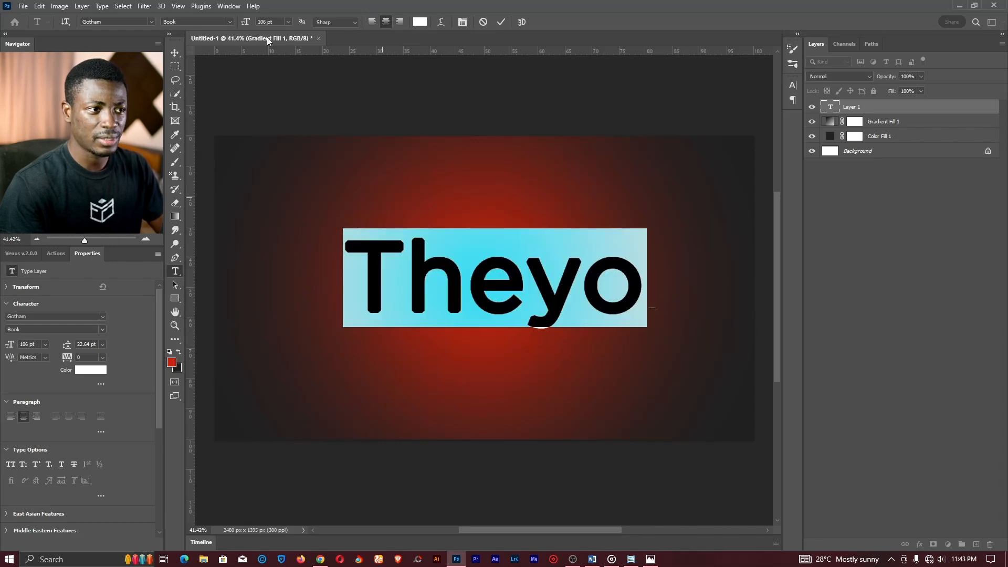
click(147, 20)
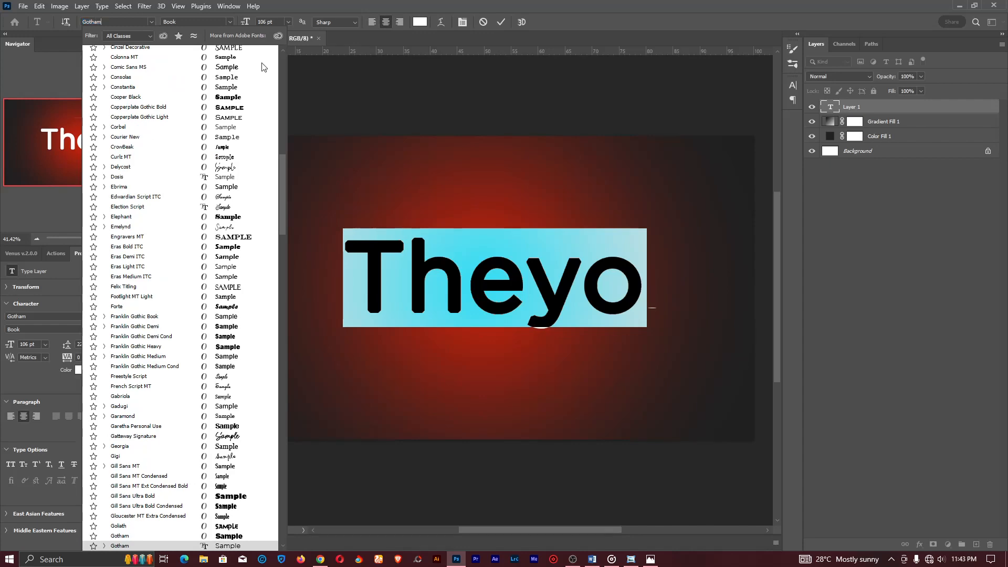
drag(282, 164, 282, 58)
scroll(282, 184, down, 15)
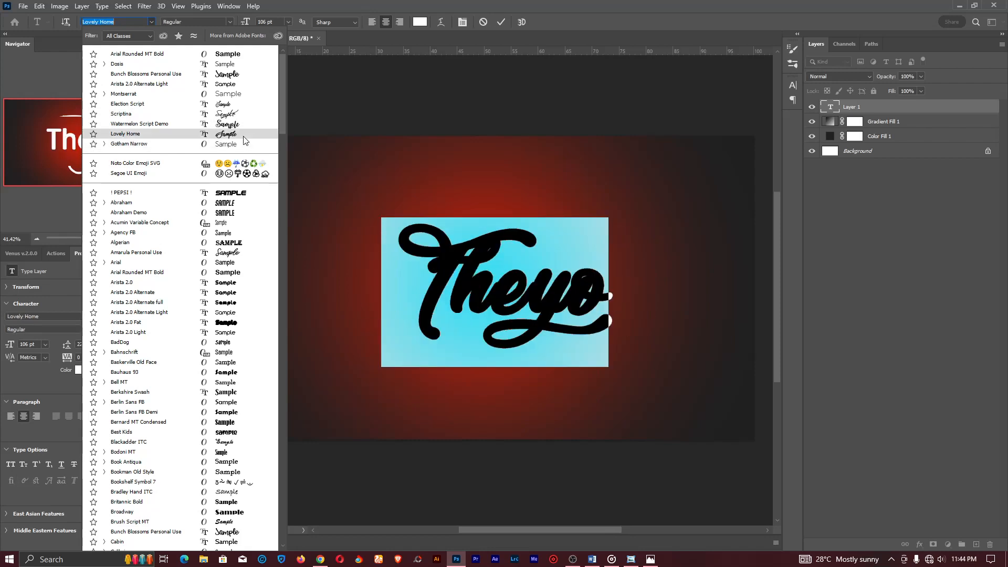
click(243, 137)
click(500, 22)
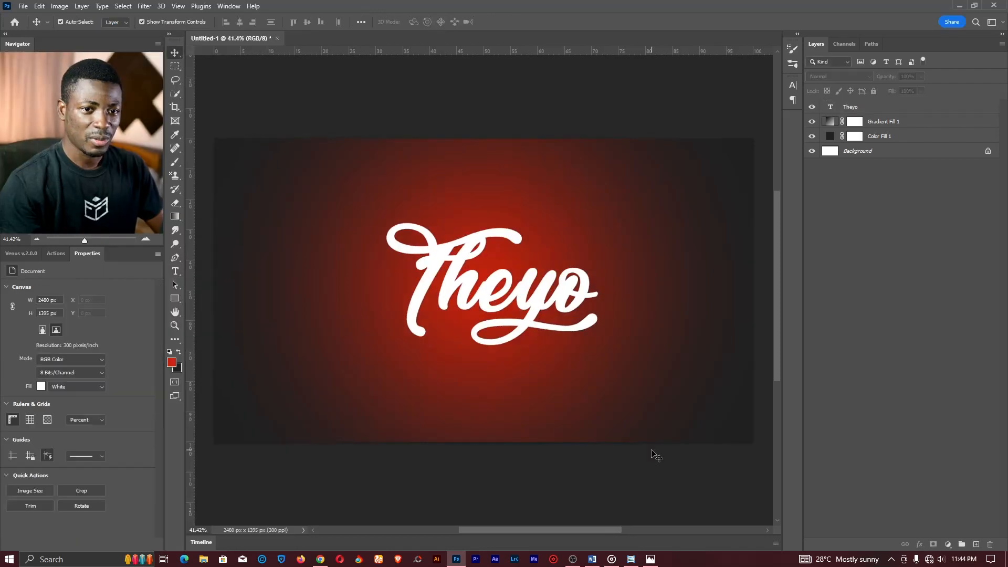
Turn off Faux Bold for the whole "Theyo" text.
key(t)
click(367, 258)
key(ctrl+a)
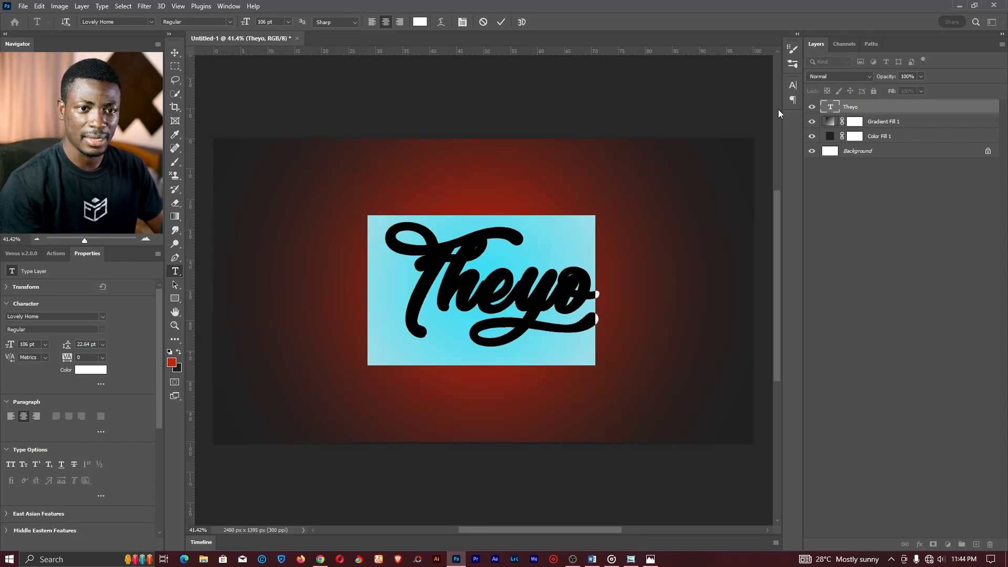
click(791, 84)
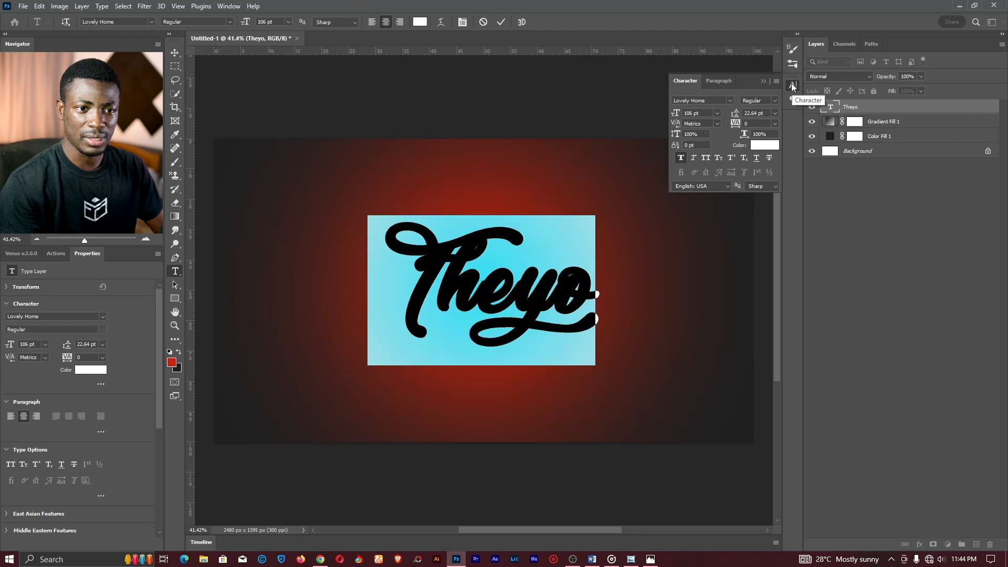
click(681, 157)
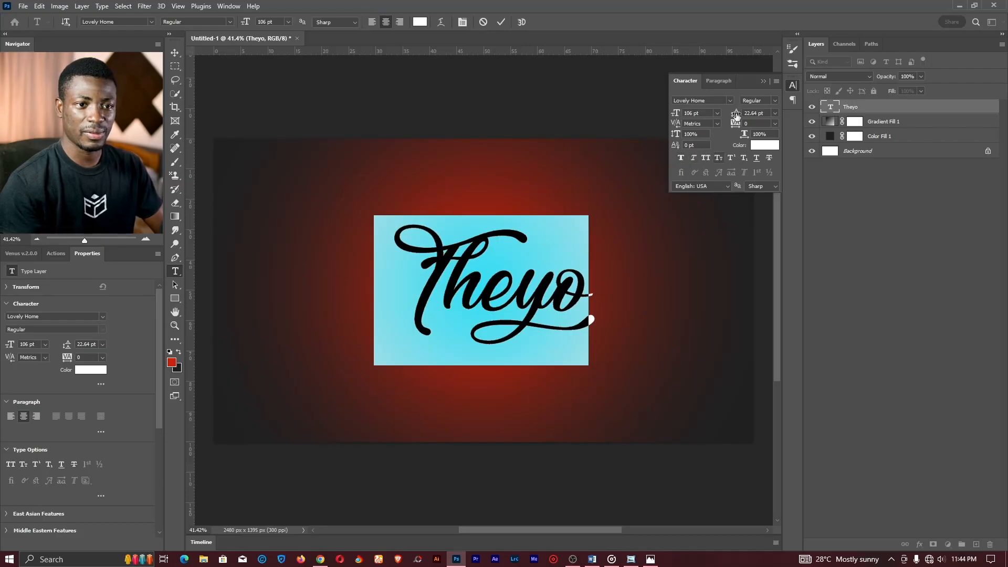
click(228, 6)
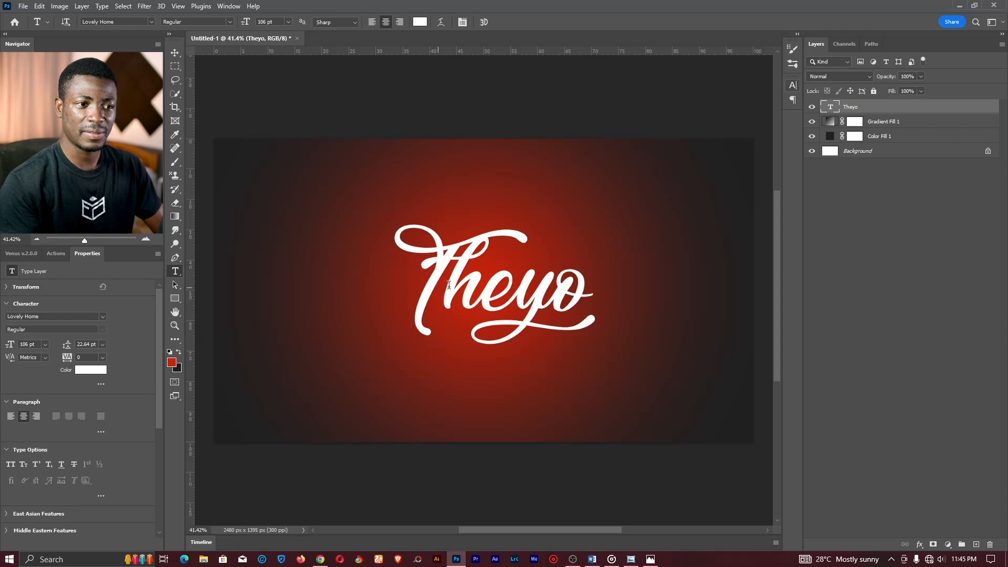
Set the font size of the "Theyo" text to 100 pt and commit the edit.
click(486, 288)
double_click(487, 286)
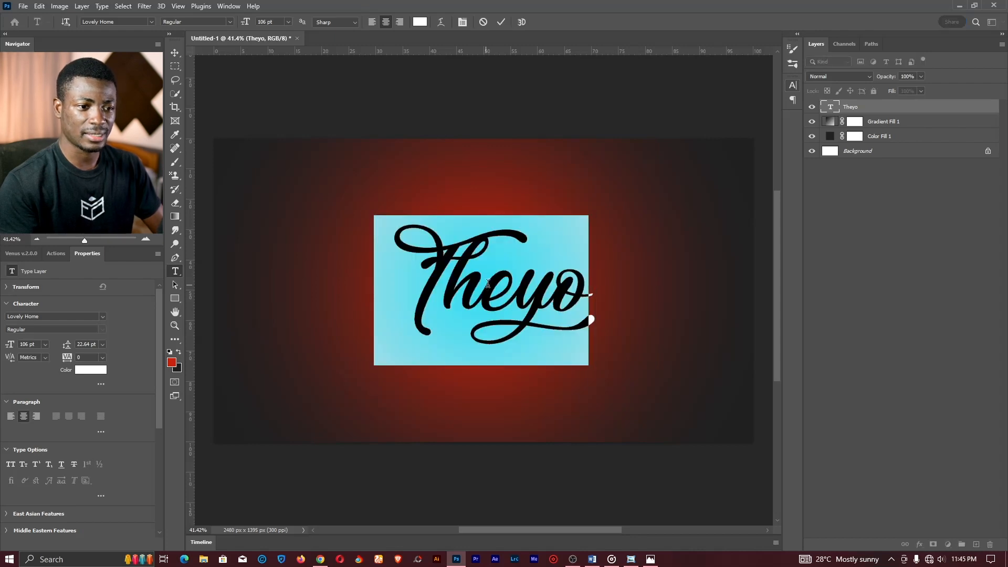
click(288, 22)
click(285, 155)
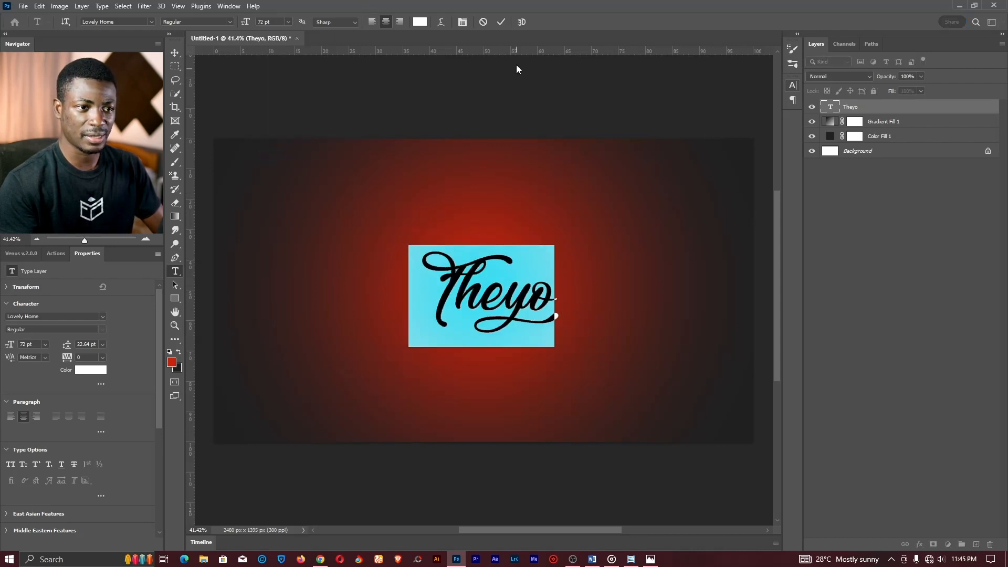
click(503, 25)
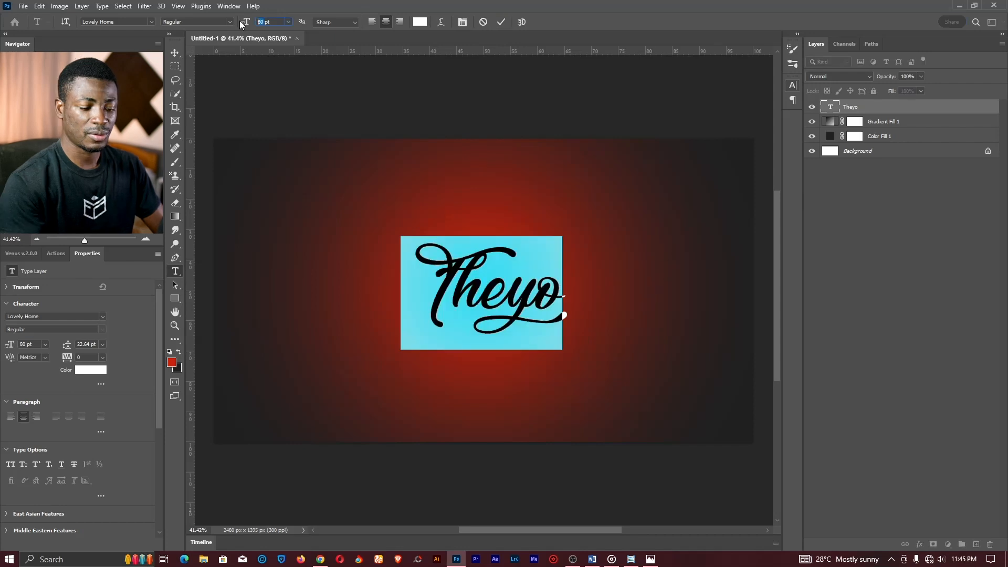
text(100)
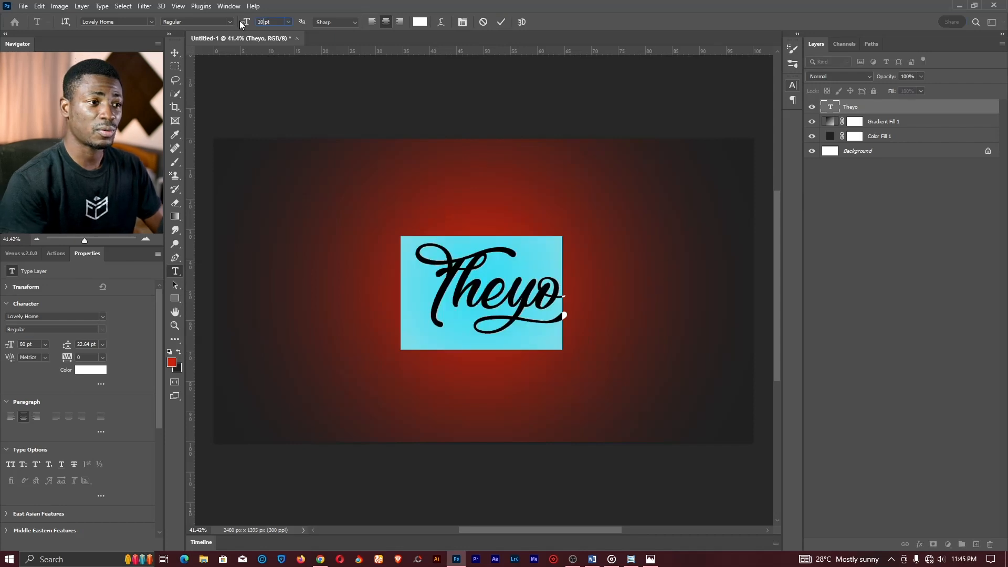
key(Return)
click(502, 23)
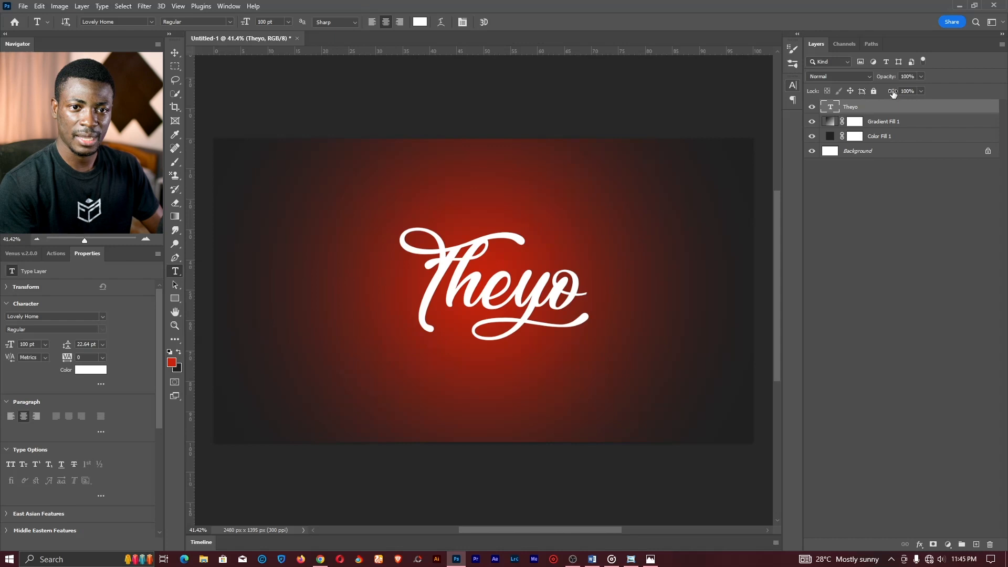
Lower the Fill of the "Theyo" text layer to 0%.
drag(893, 93, 801, 91)
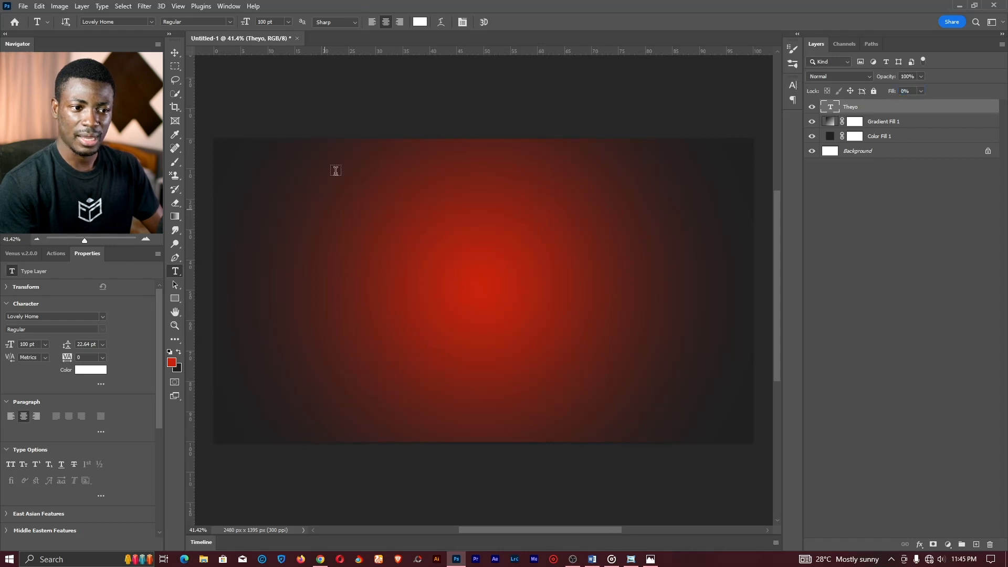
click(482, 259)
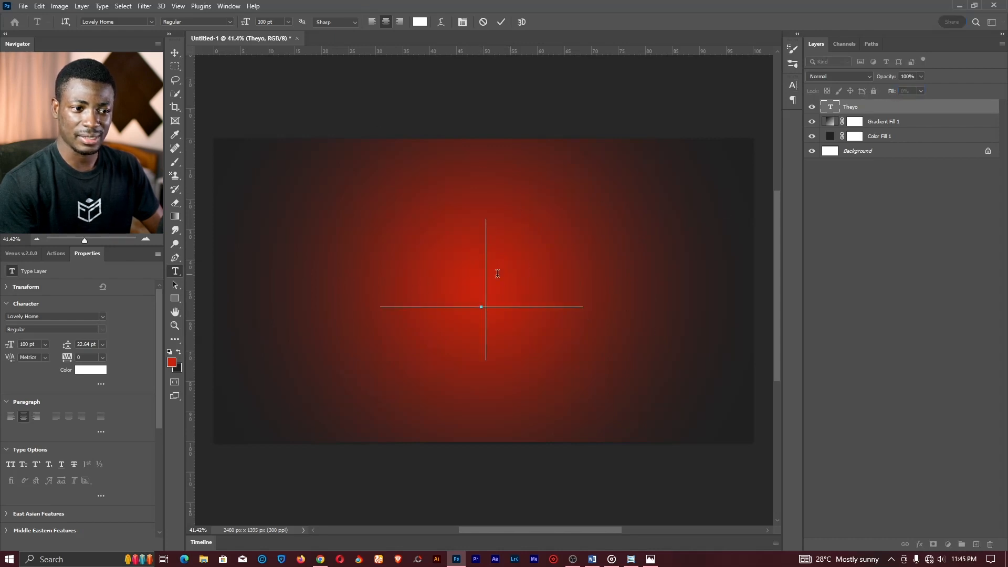
click(501, 22)
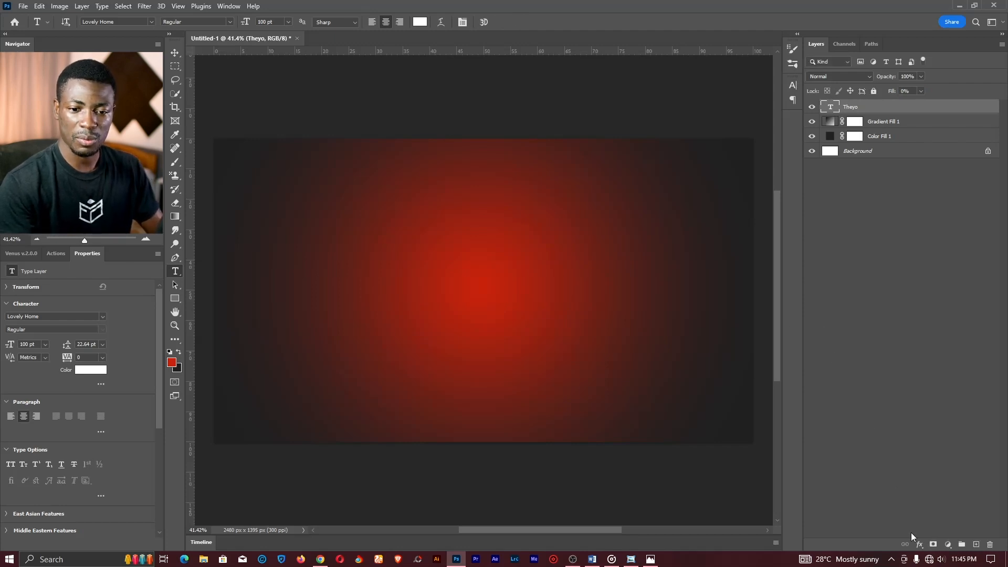
Add a white Stroke effect positioned Outside to the "Theyo" text layer.
click(919, 545)
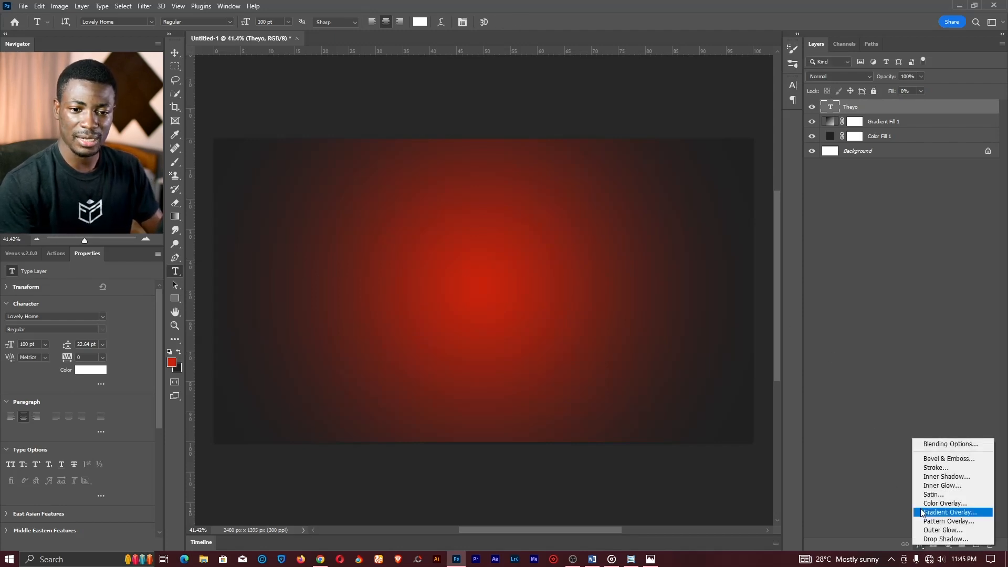
click(941, 468)
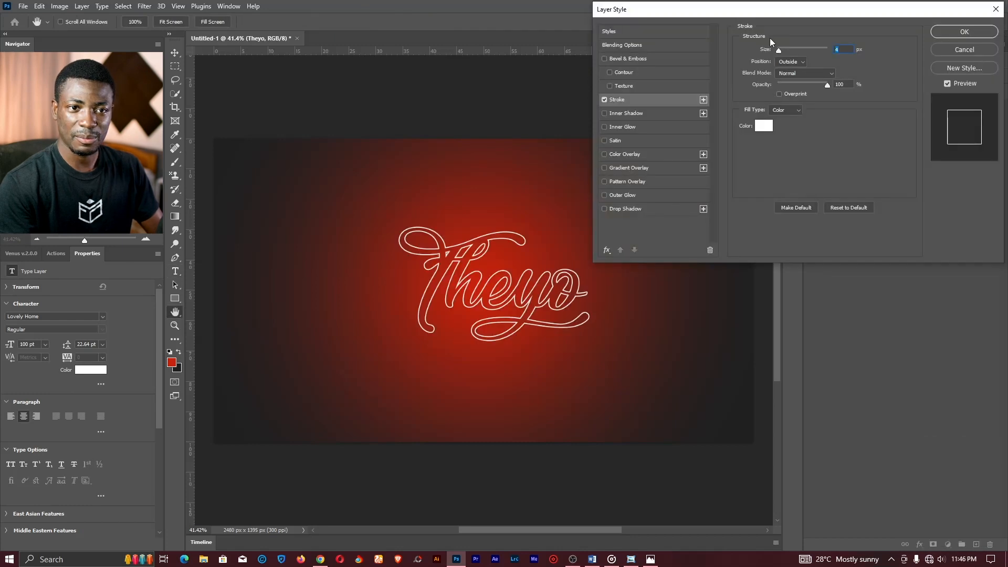
click(764, 126)
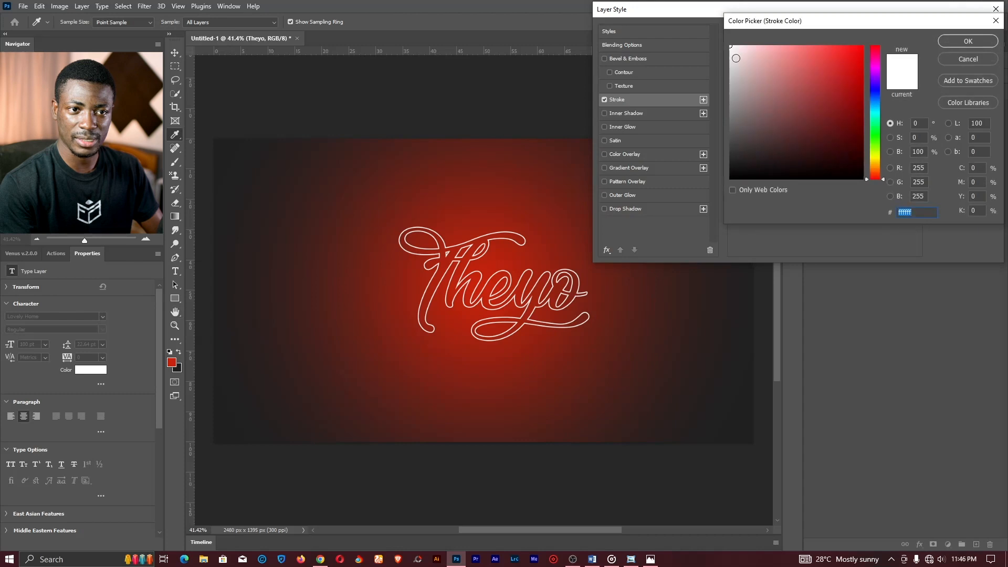
click(967, 41)
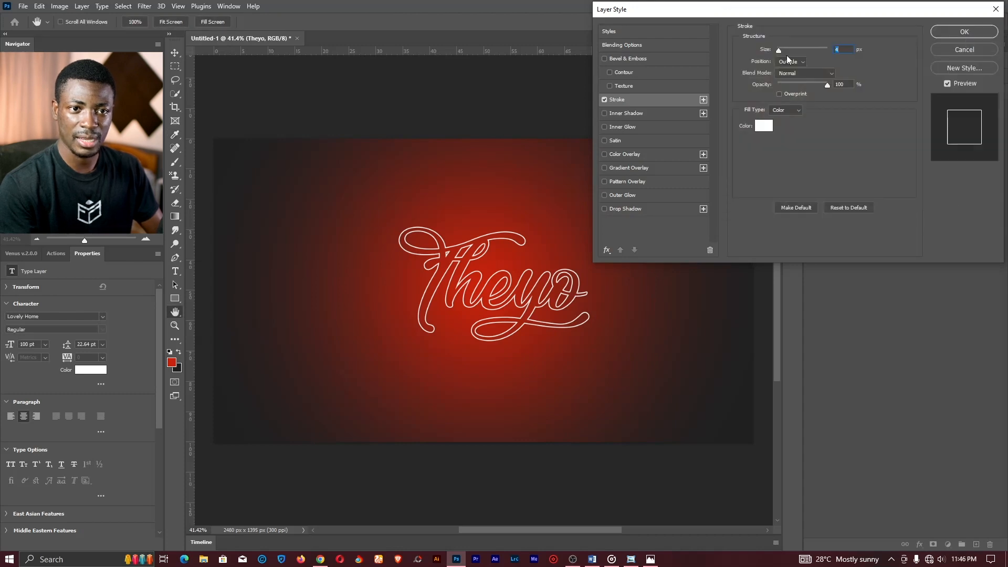
click(783, 62)
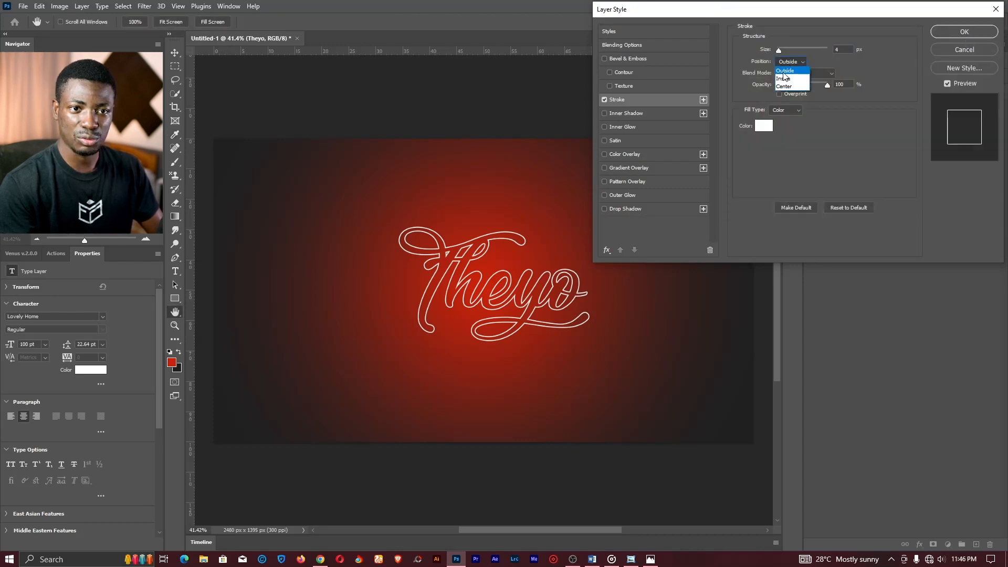
click(785, 71)
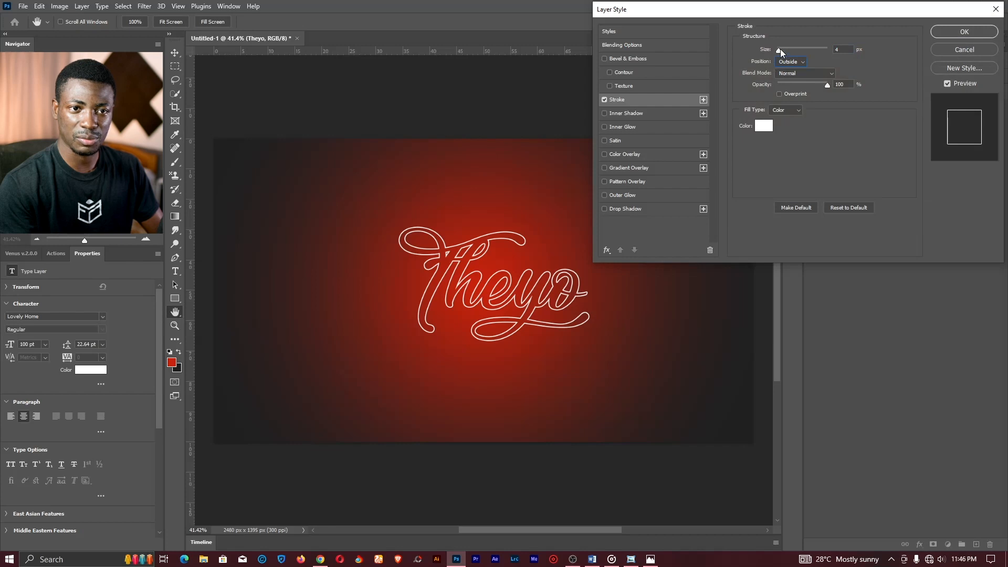
Set the stroke size to 8 px, with Normal blend mode and 100% opacity.
drag(779, 49, 782, 50)
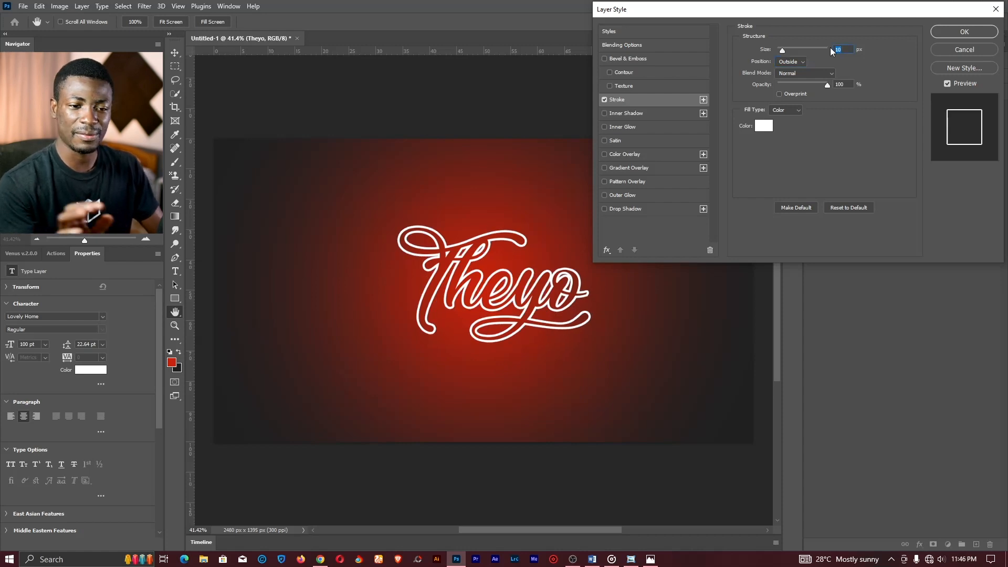
text(5)
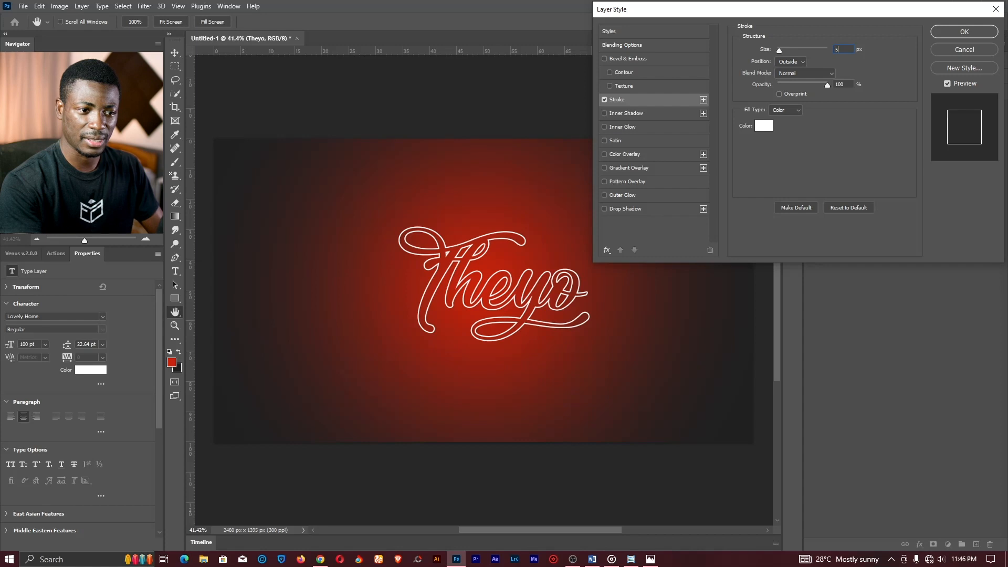
key(BackSpace)
text(8)
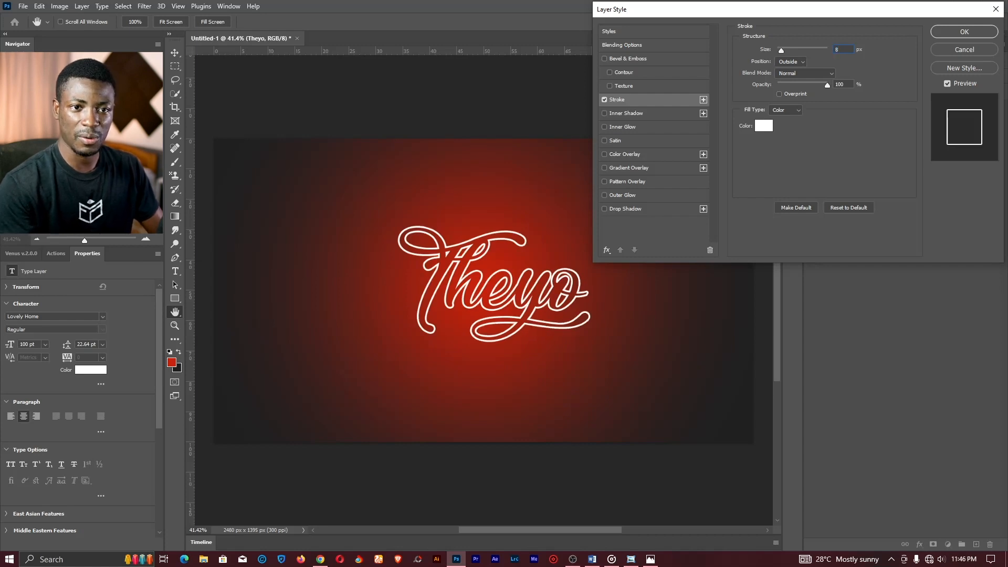
click(794, 73)
click(793, 73)
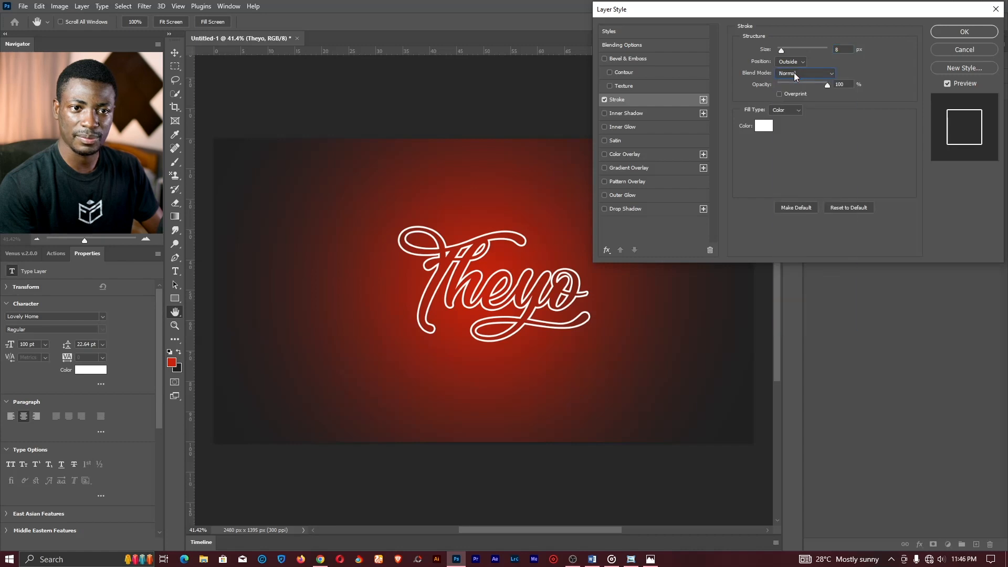
mouse_move(827, 83)
mouse_down()
mouse_move(789, 80)
mouse_move(831, 84)
mouse_up()
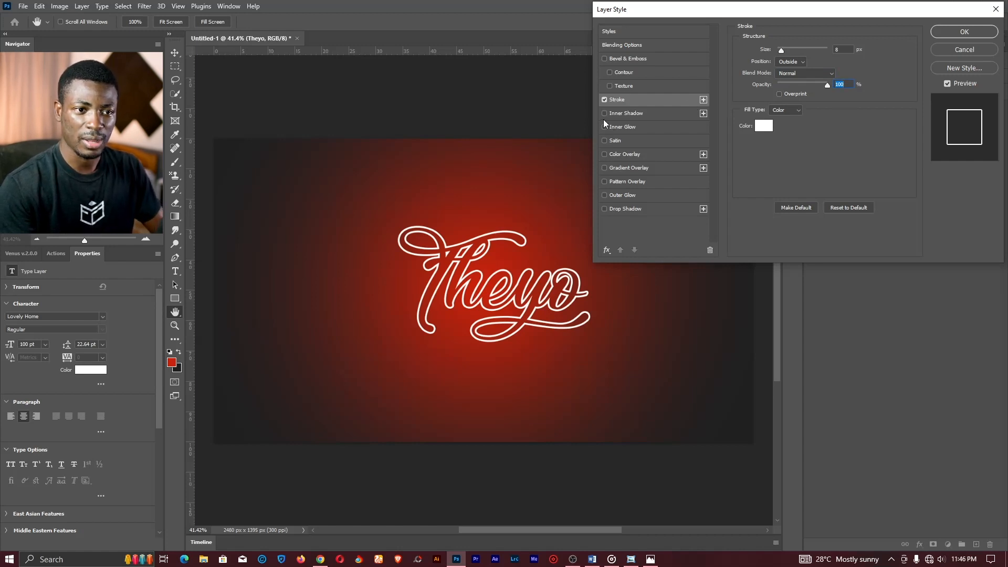
Turn on an Outer Glow for the text in the red foreground color cb220b at 100% opacity.
click(603, 196)
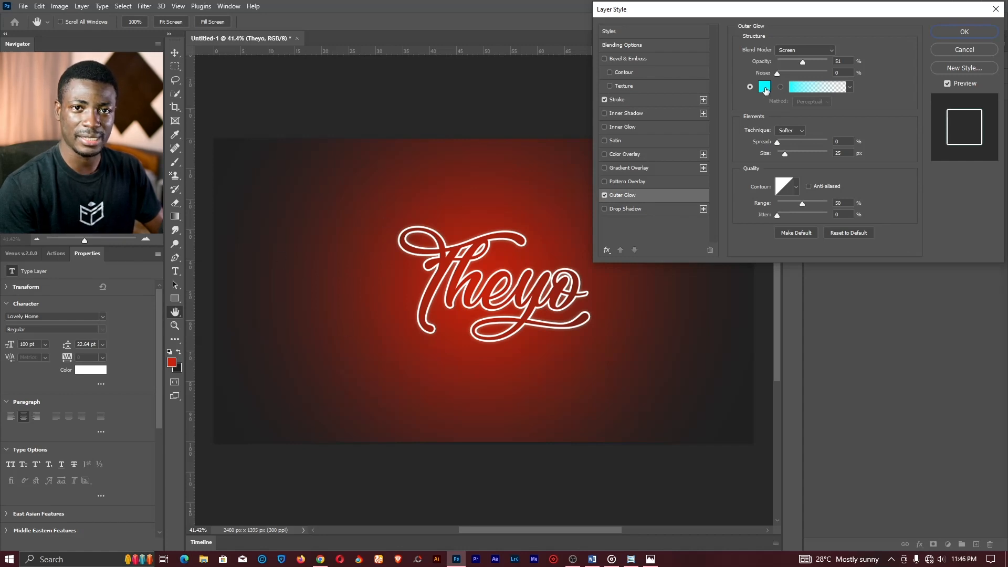
click(764, 87)
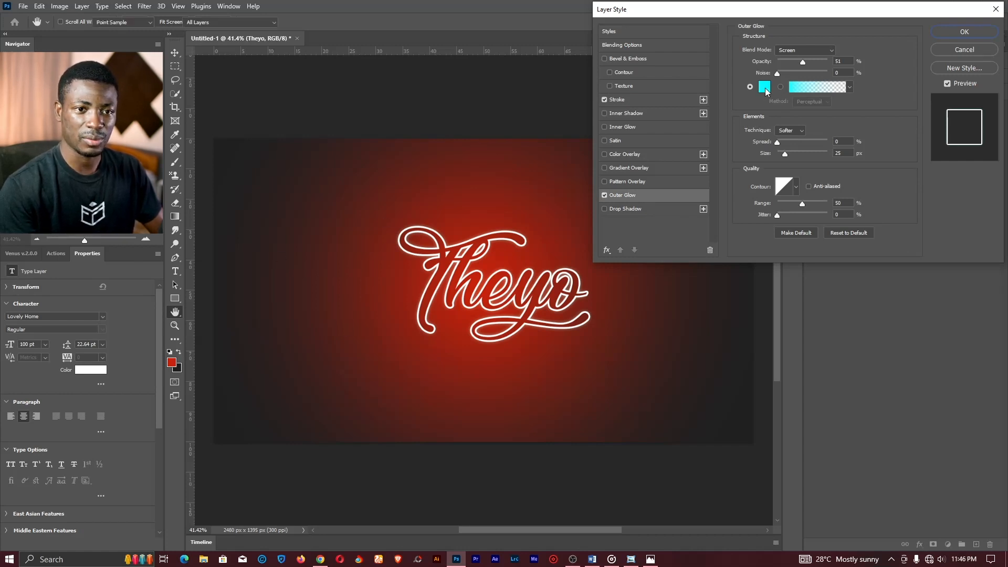
click(173, 360)
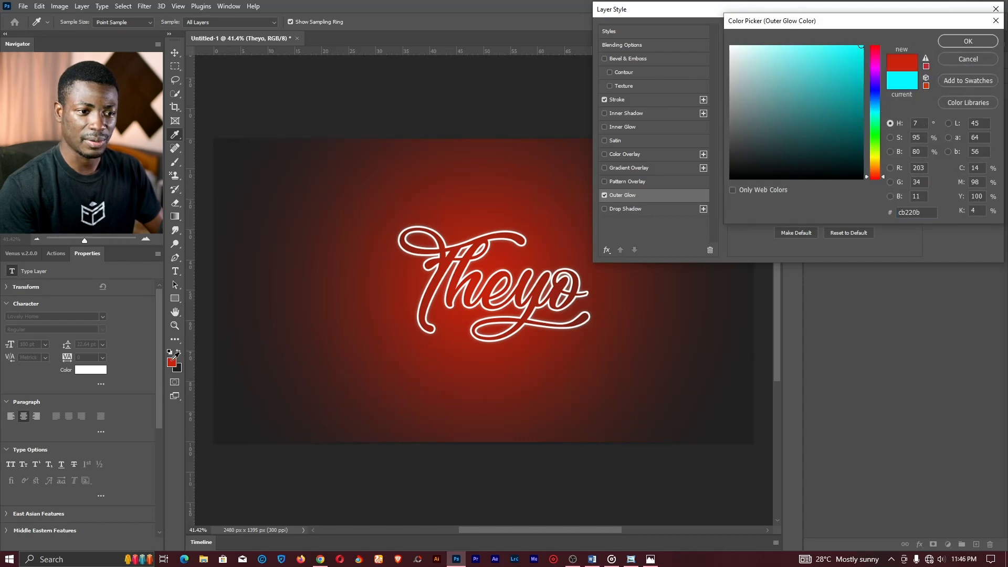
click(965, 42)
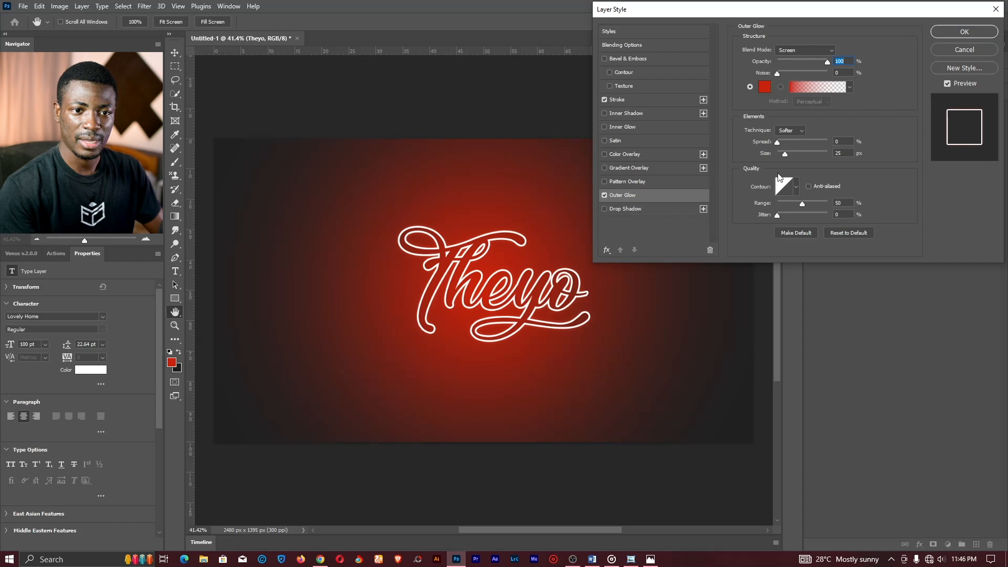
Set the Outer Glow size to 40 px and spread to 15%, and apply the layer effects.
mouse_move(785, 154)
mouse_down()
mouse_move(853, 154)
mouse_move(767, 155)
mouse_up()
drag(785, 153, 798, 152)
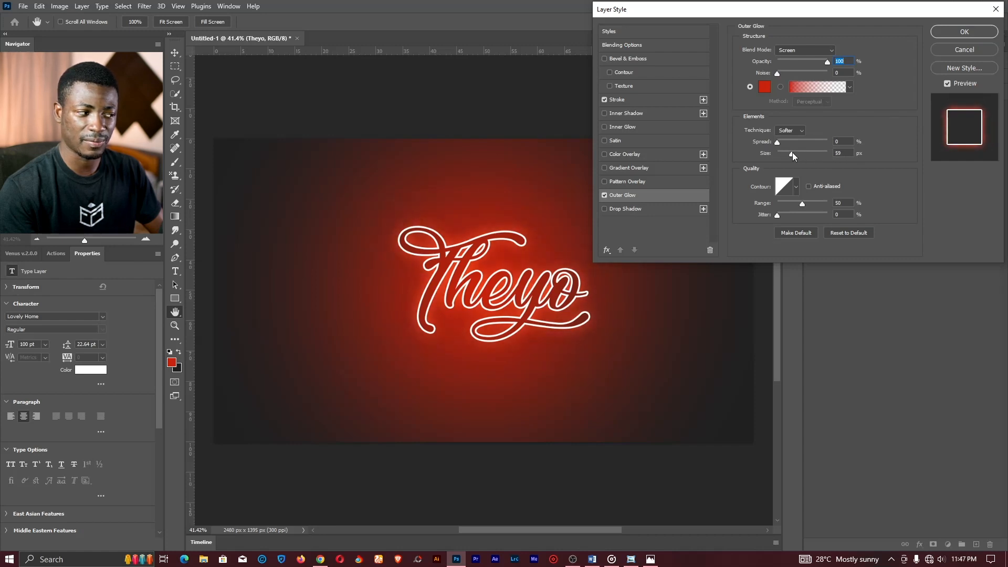
double_click(838, 153)
text(40)
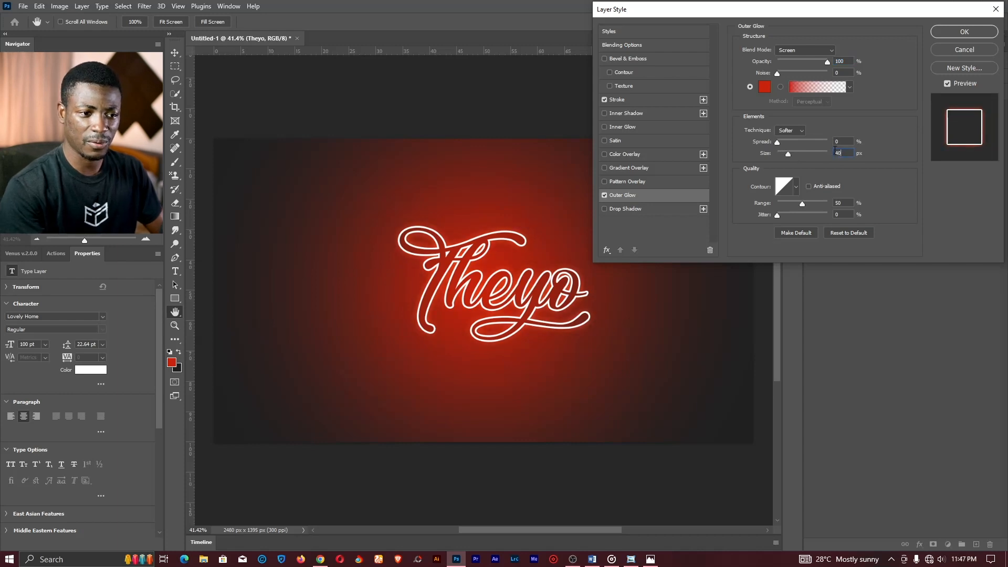
mouse_move(777, 142)
mouse_down()
mouse_move(800, 142)
mouse_move(769, 138)
mouse_move(846, 133)
mouse_move(782, 140)
mouse_up()
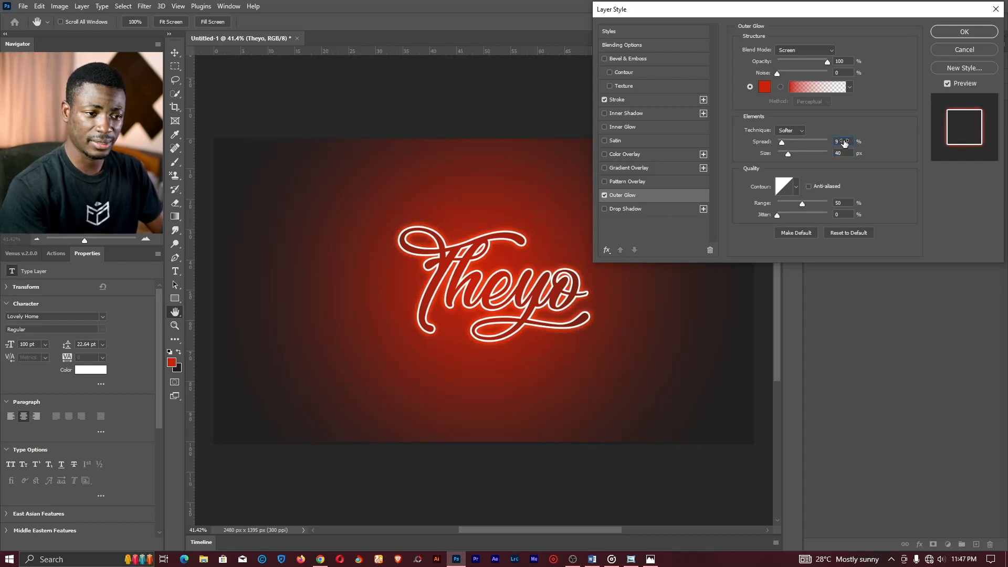
text(15)
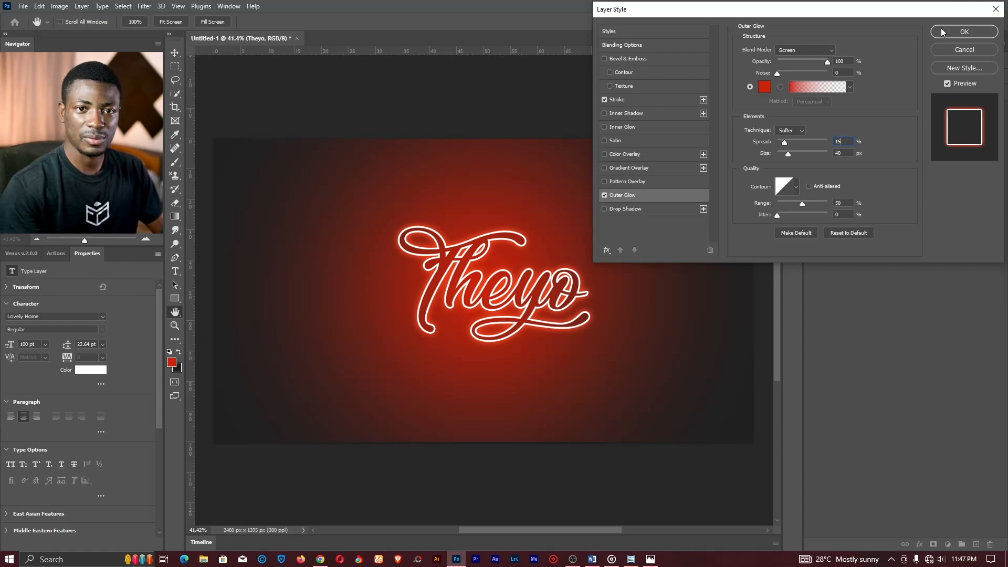
click(964, 32)
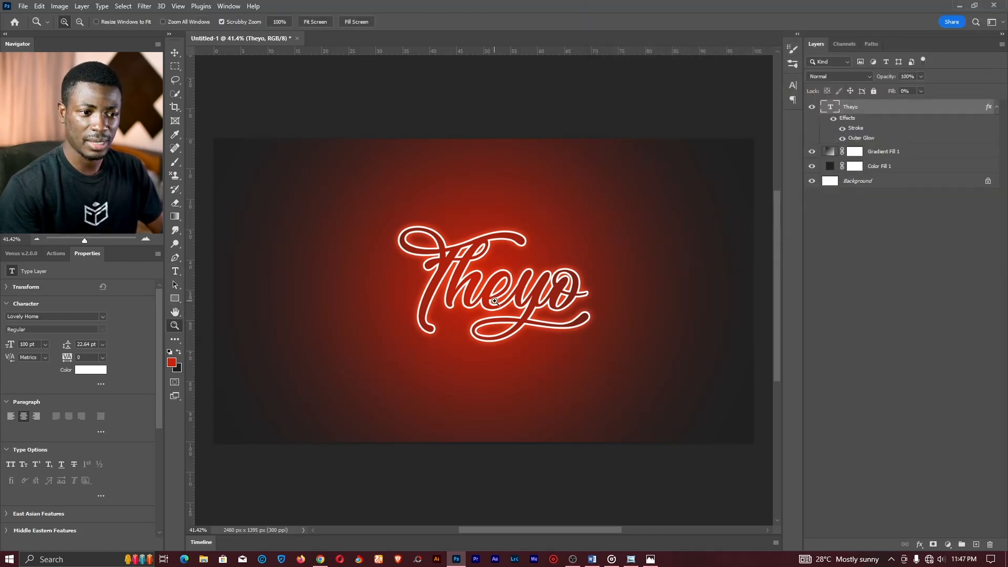
Open the "Theyo" layer's blending options, turn on Inner Glow and show its settings.
drag(499, 299, 498, 299)
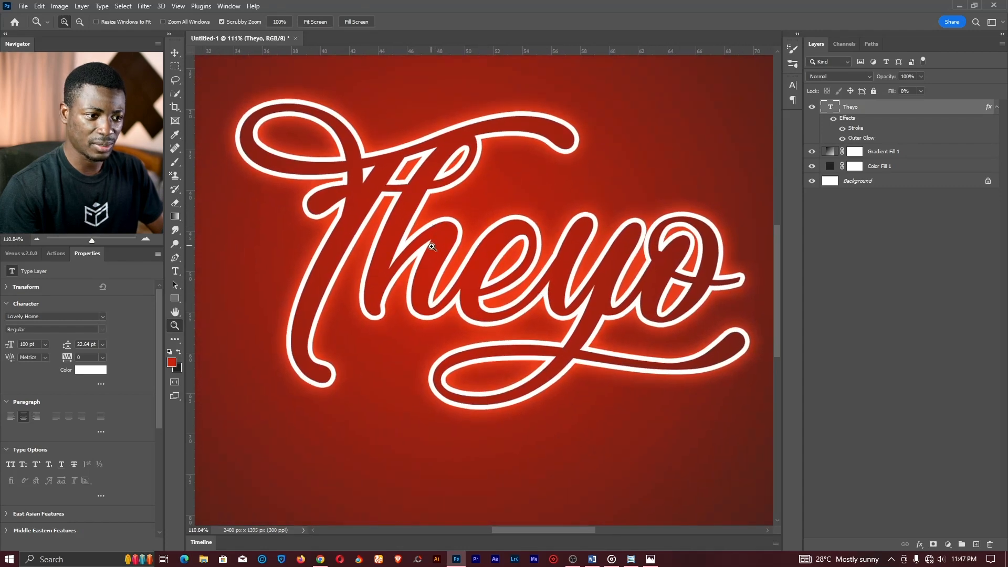
drag(339, 237, 324, 239)
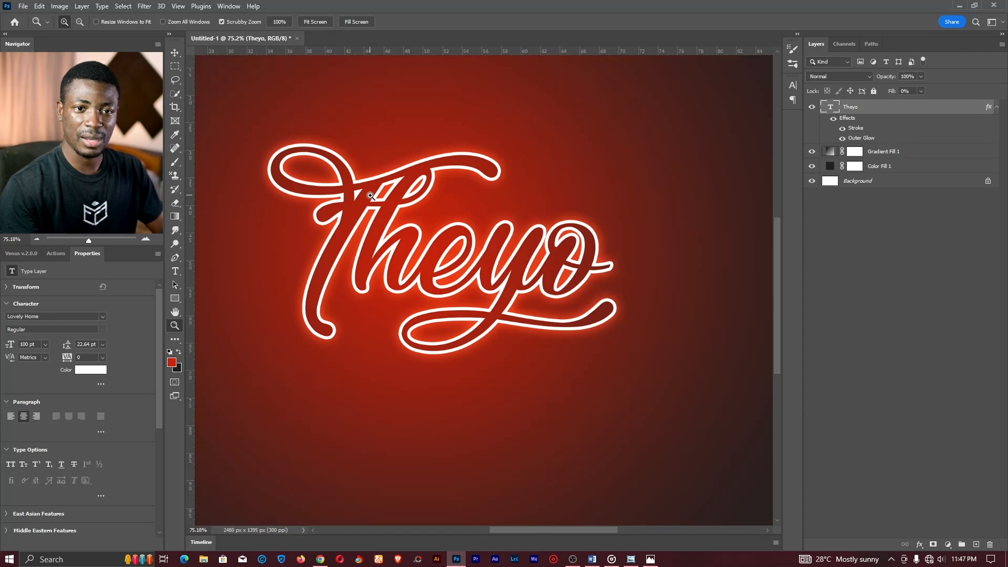
double_click(989, 108)
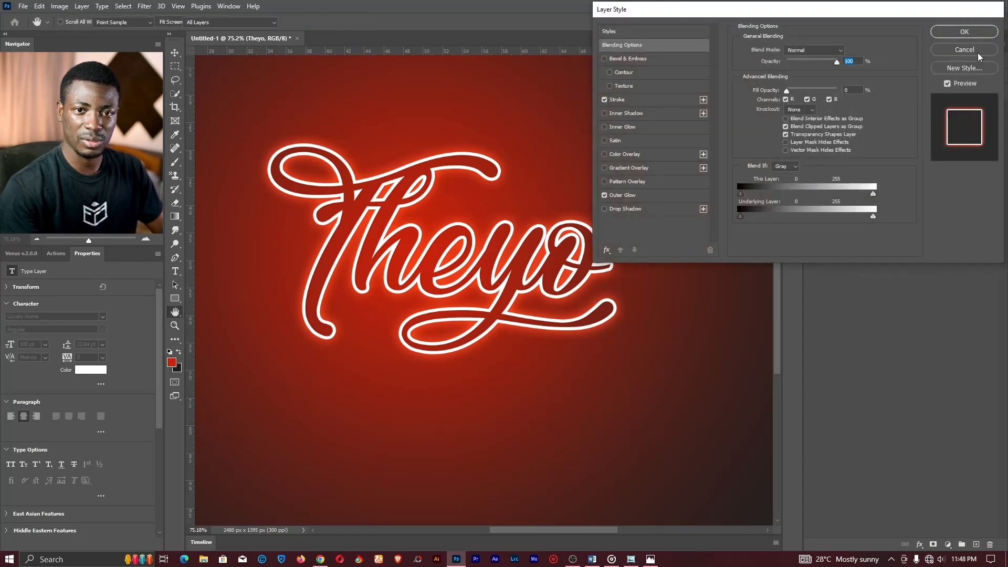
click(980, 57)
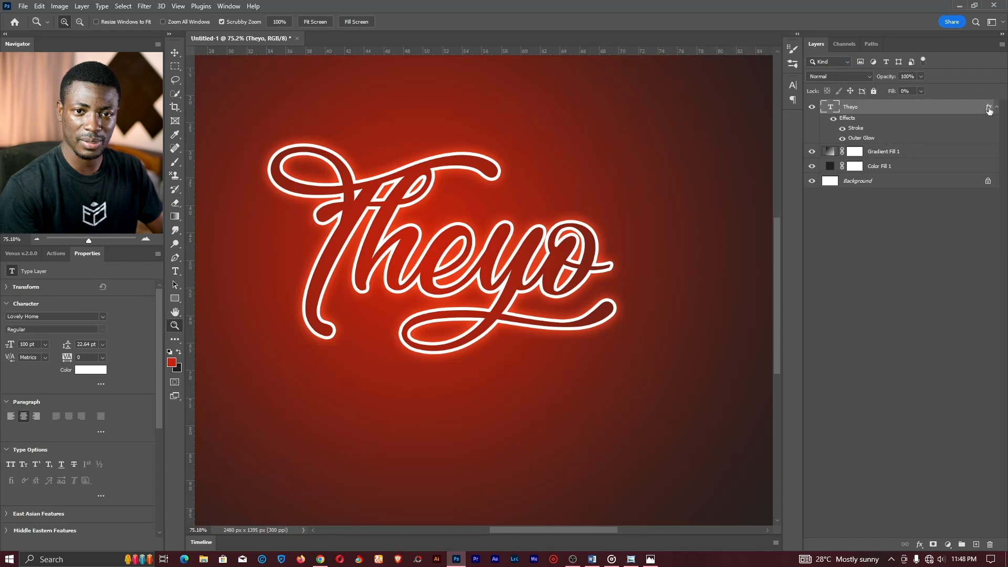
click(919, 545)
click(943, 445)
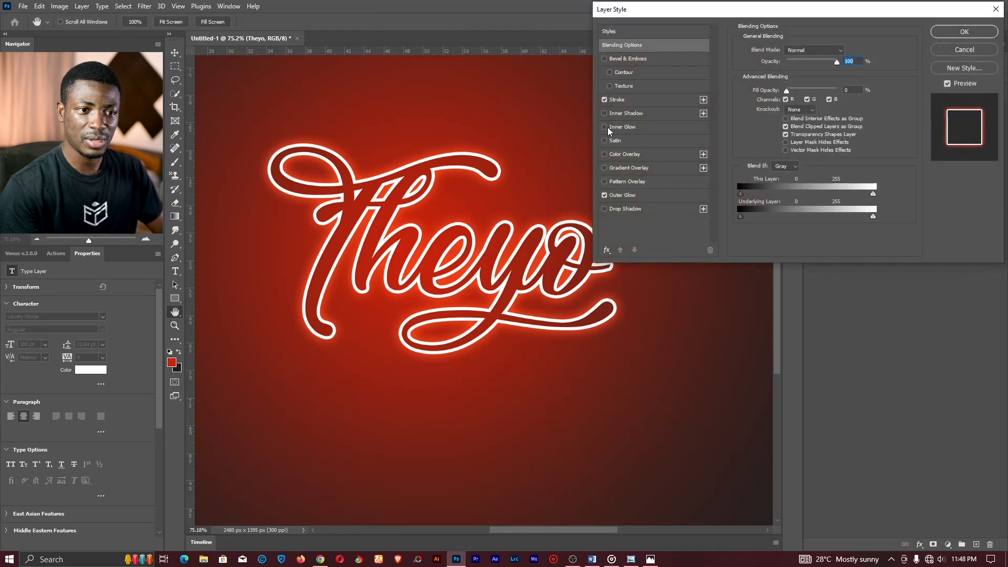
click(604, 127)
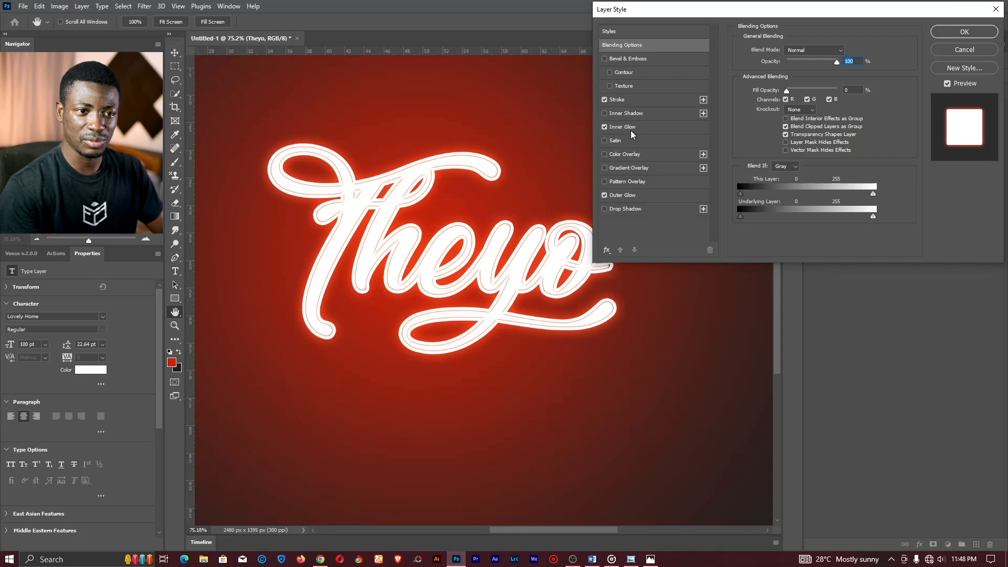
click(630, 129)
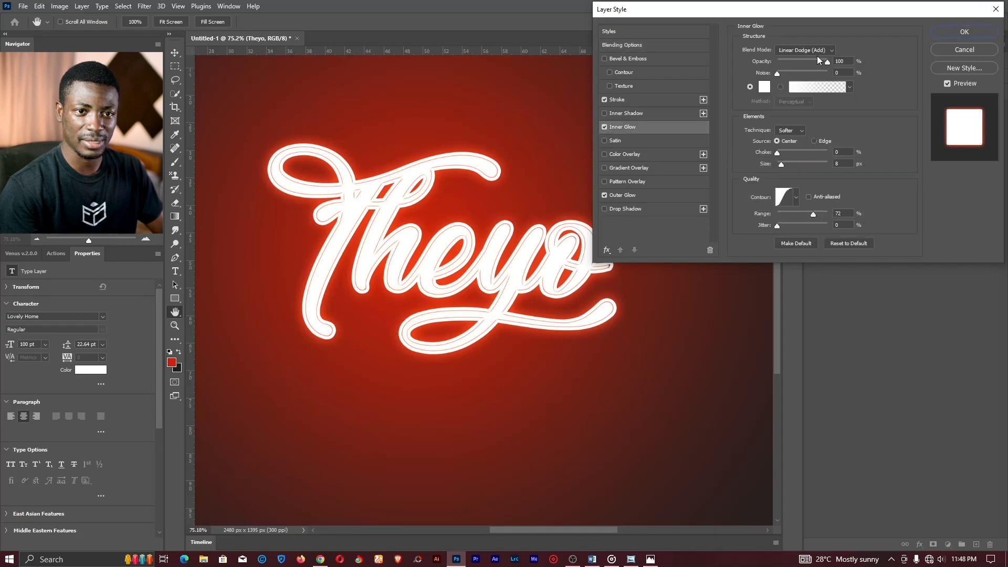
Lower the Inner Glow opacity to 13% and reduce its size to 0 px.
drag(824, 63, 802, 64)
drag(781, 166, 778, 165)
drag(800, 77, 789, 51)
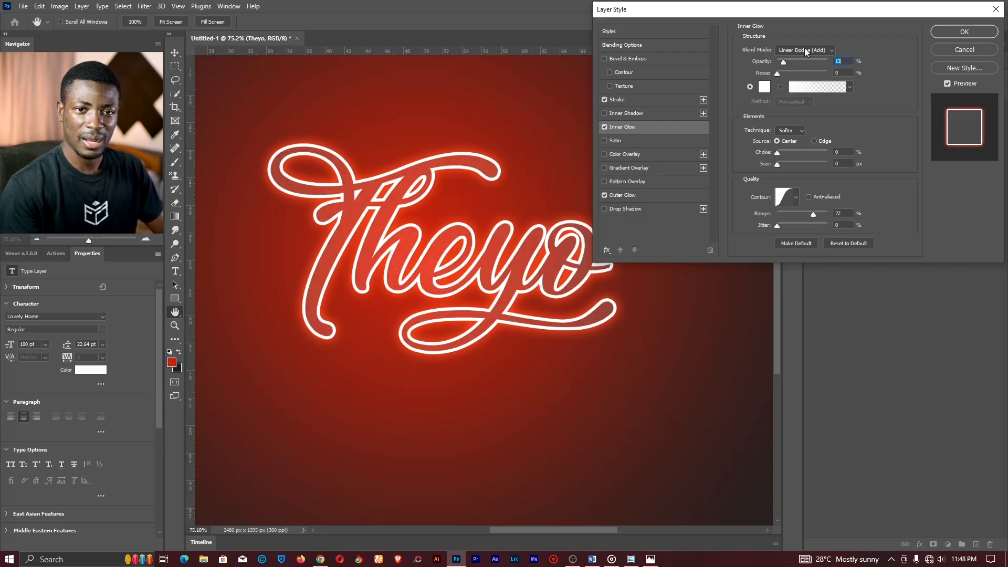
Change the Inner Glow color to the red foreground color cb220b and set its opacity to 14%.
click(764, 87)
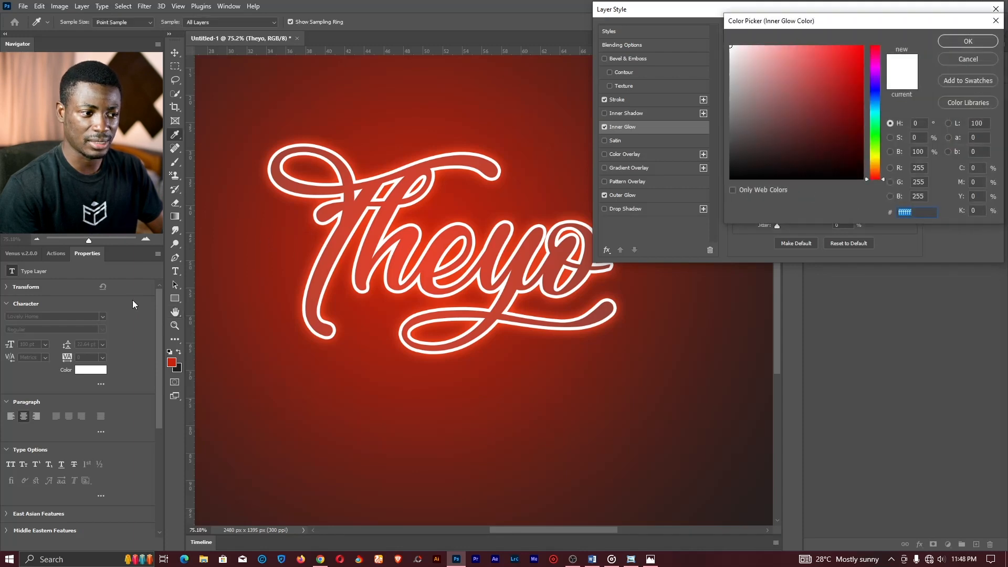
click(178, 359)
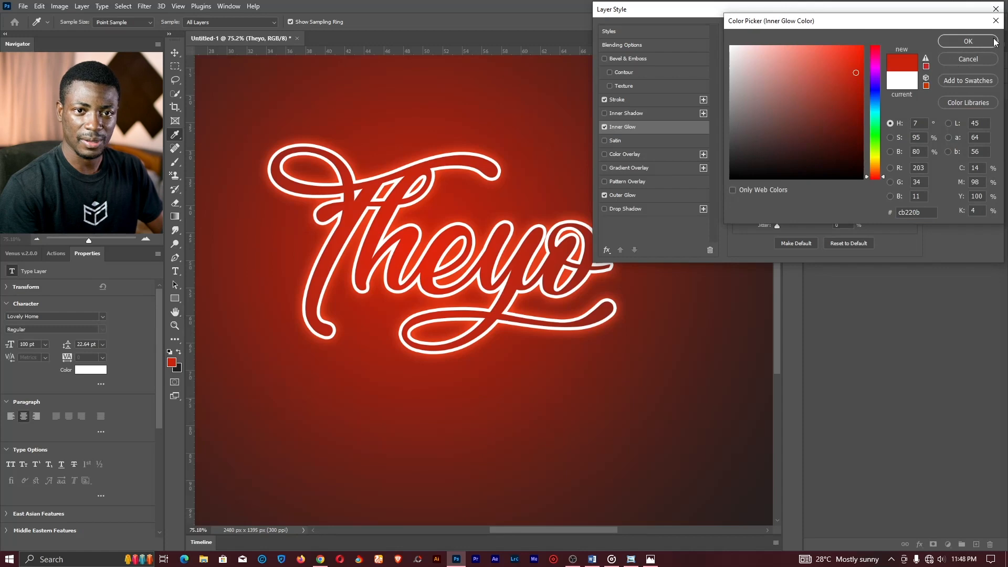
click(975, 42)
mouse_move(786, 61)
mouse_down()
mouse_move(810, 57)
mouse_move(776, 60)
mouse_up()
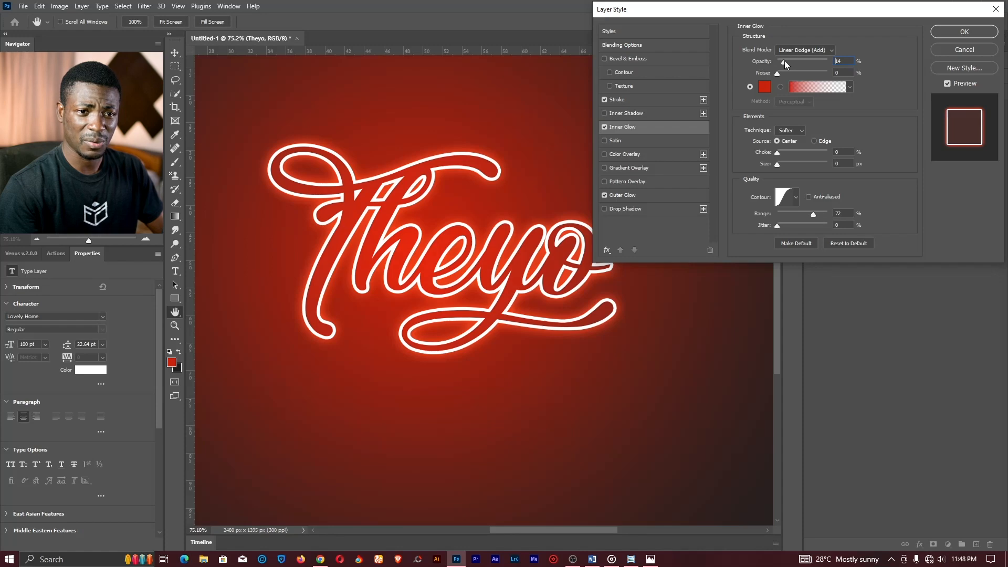
Try several blend modes for the Inner Glow and settle on Color Dodge.
click(789, 50)
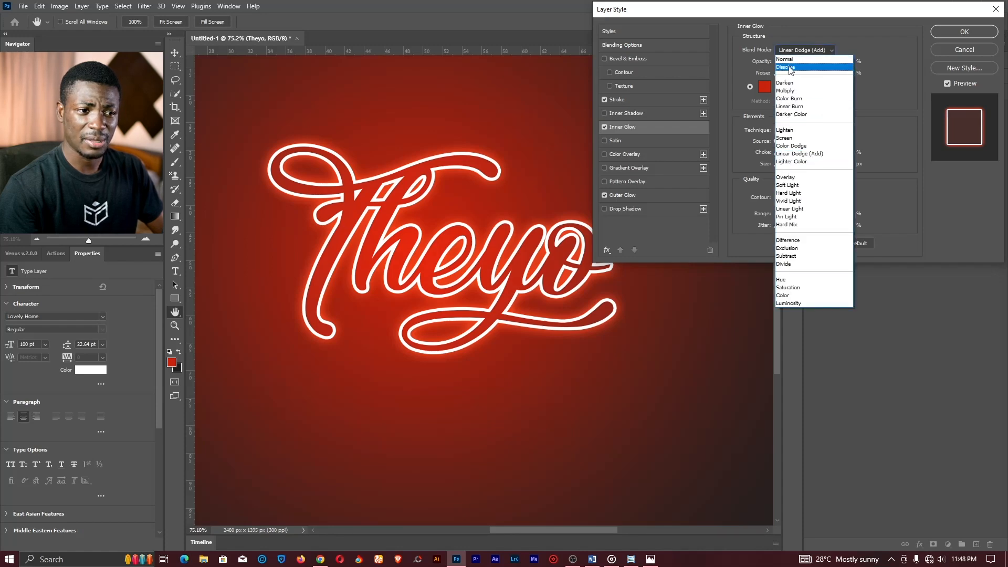
click(788, 66)
key(Down)
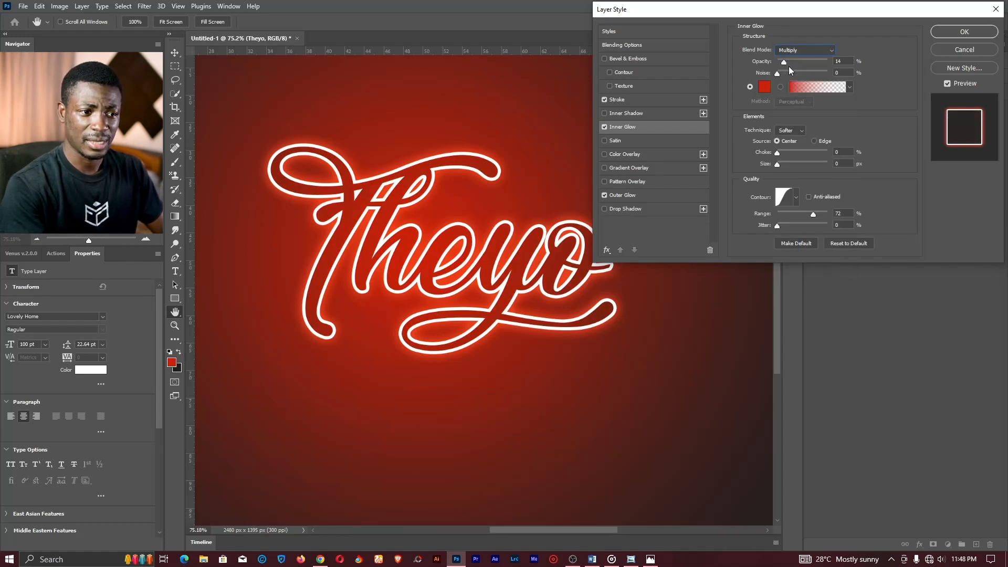
key(Down)
key(Down)
key(Down)
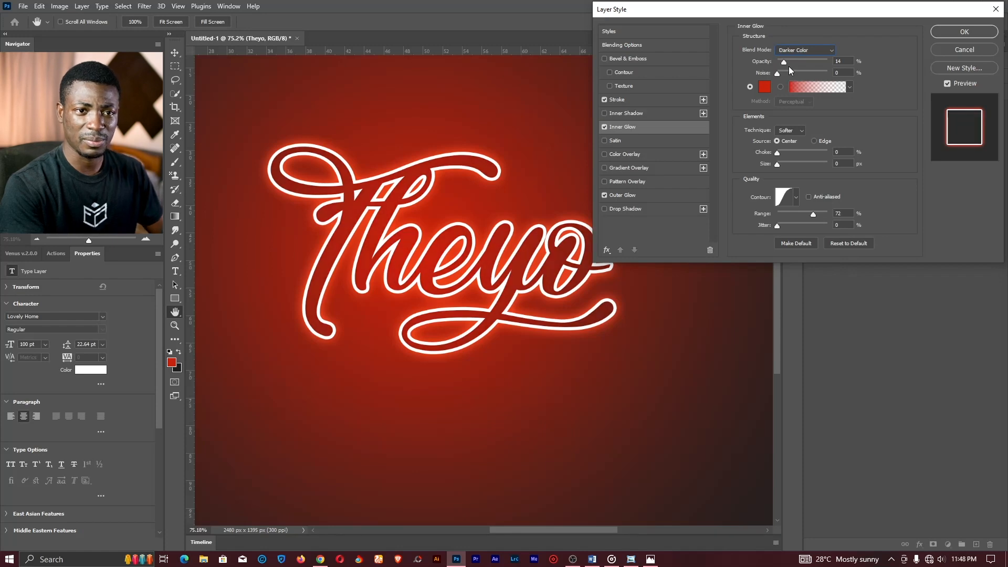
key(Down)
key(Down)
key(Down)
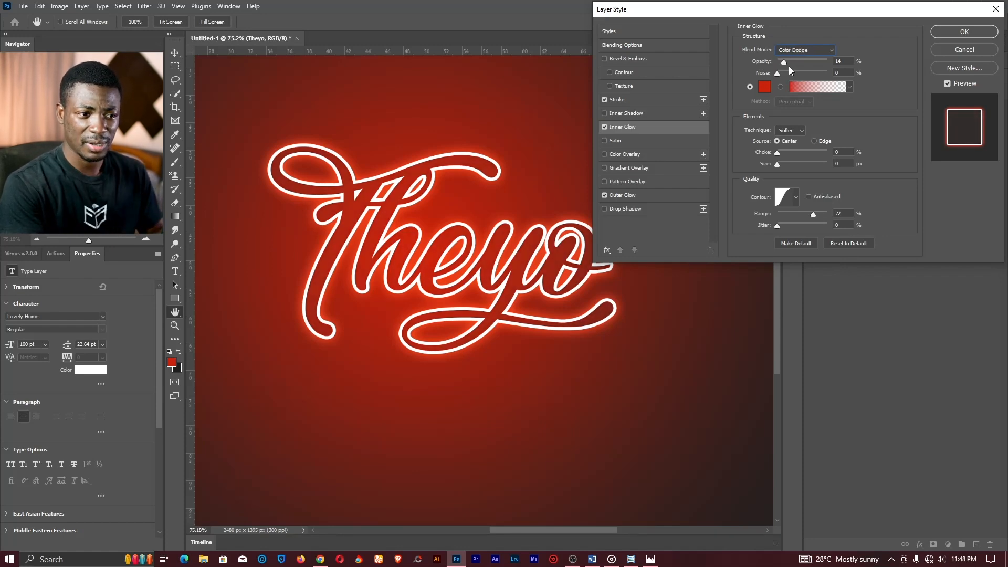
key(Down)
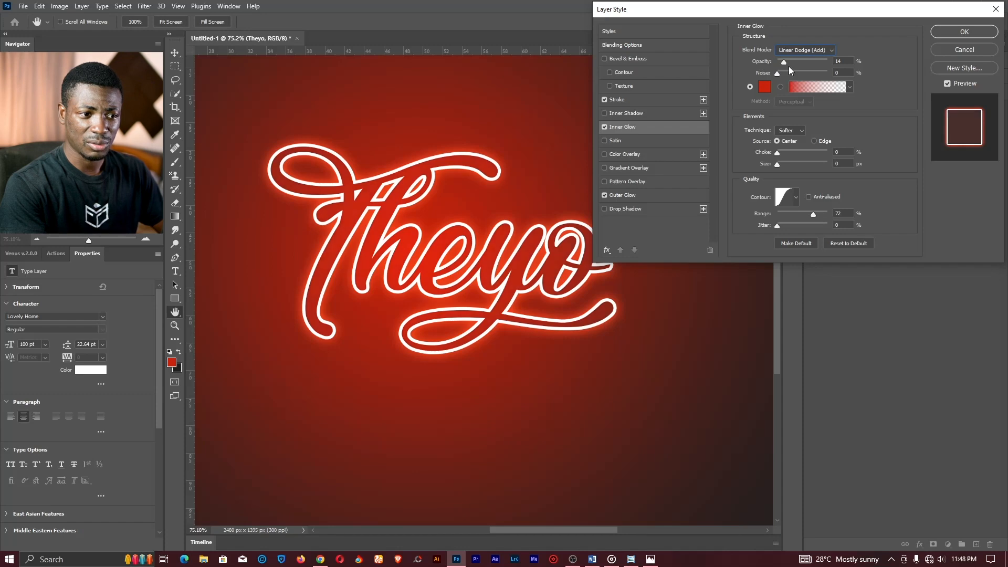
key(Down)
key(Down)
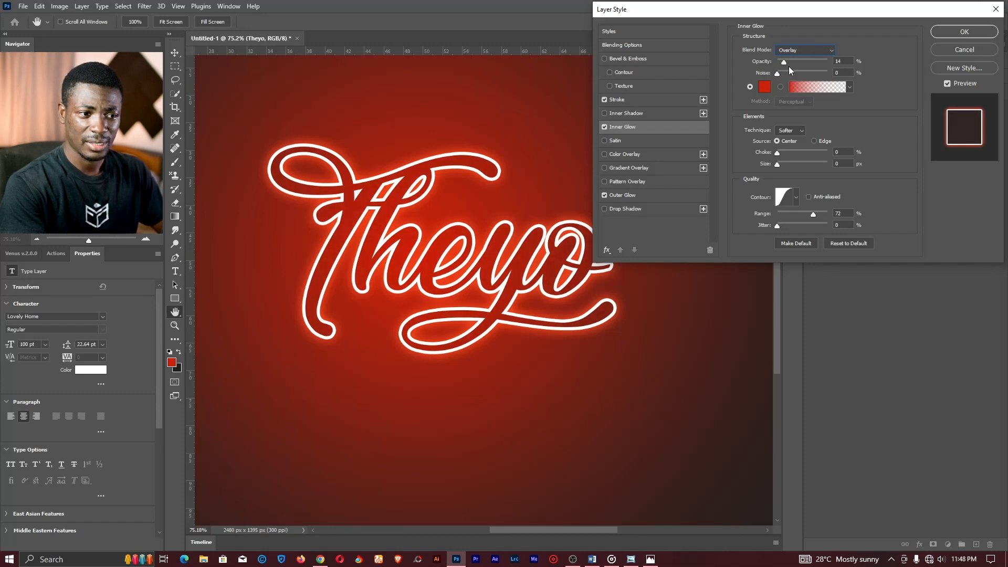
key(Up)
key(Up)
key(Up)
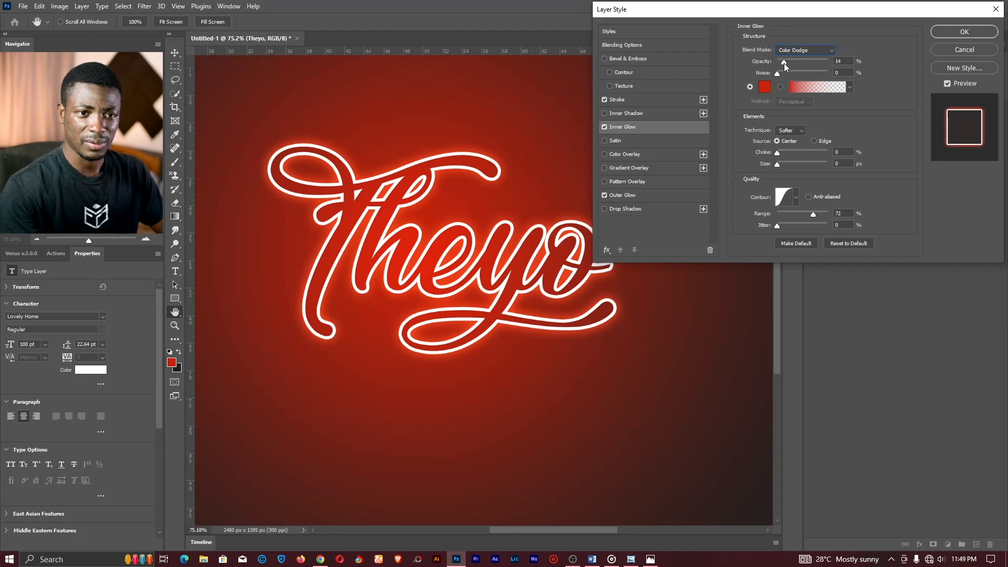
Add an Inner Shadow with size 10 px, distance 5 px and opacity 30%, and apply the layer effects.
click(604, 113)
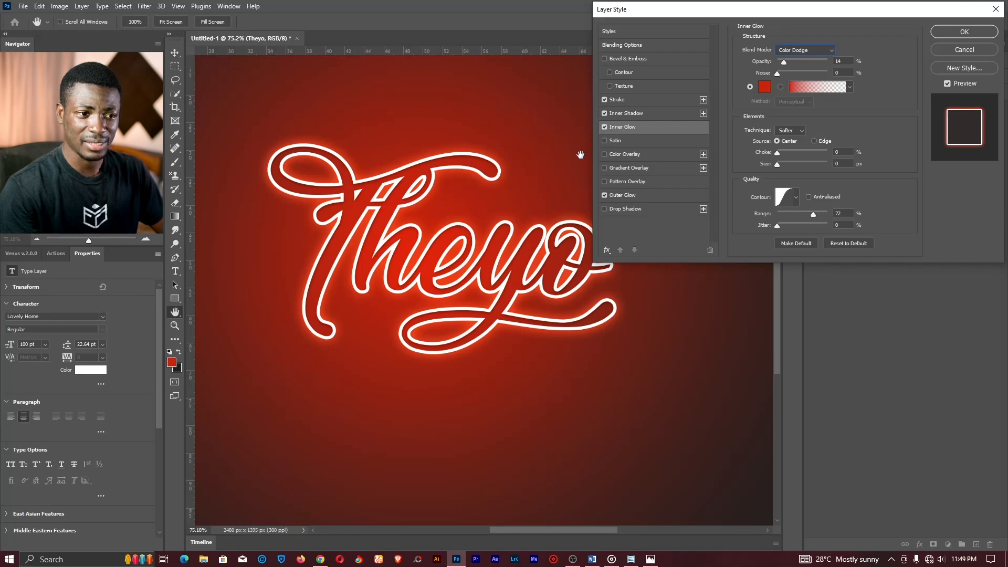
click(634, 114)
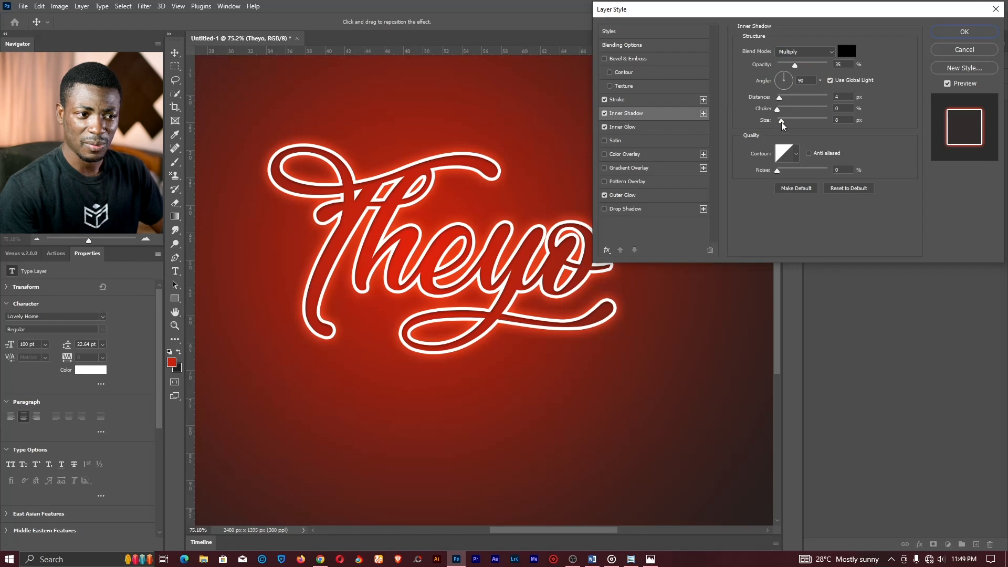
drag(785, 123, 783, 123)
text(10)
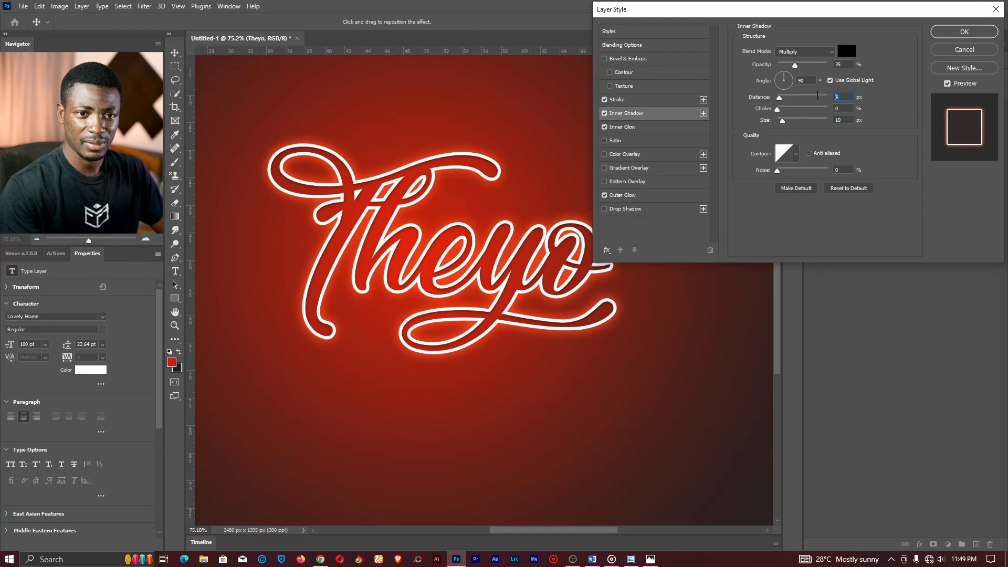
text(5)
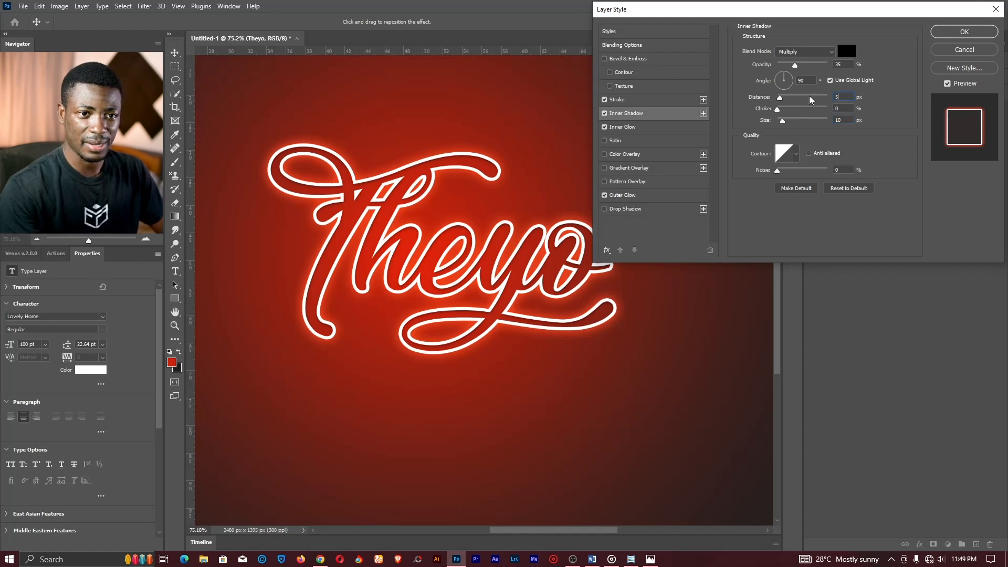
mouse_move(796, 64)
mouse_down()
mouse_move(832, 63)
mouse_move(786, 64)
mouse_move(852, 65)
mouse_move(747, 65)
mouse_move(808, 64)
mouse_move(794, 64)
mouse_up()
text(30)
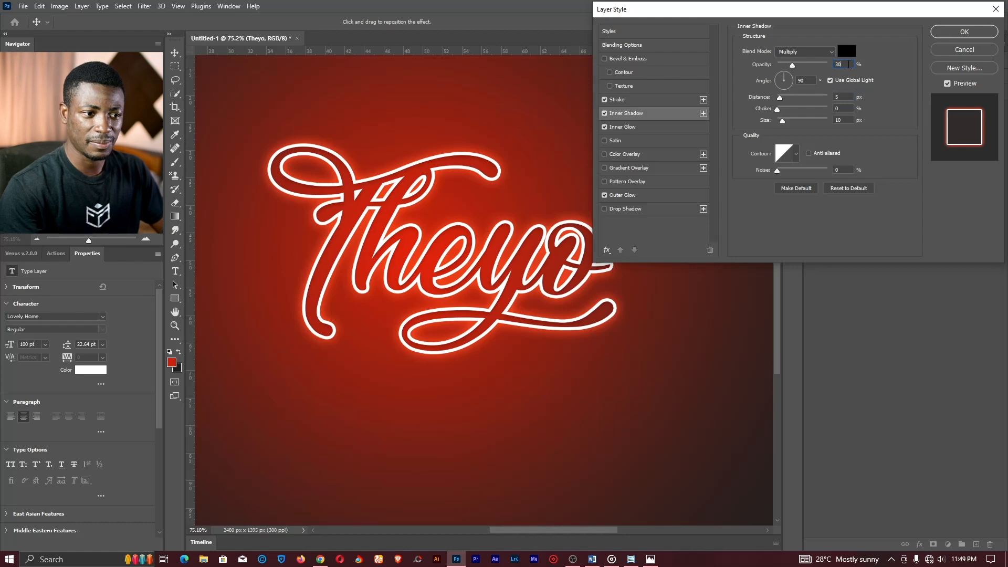
click(964, 32)
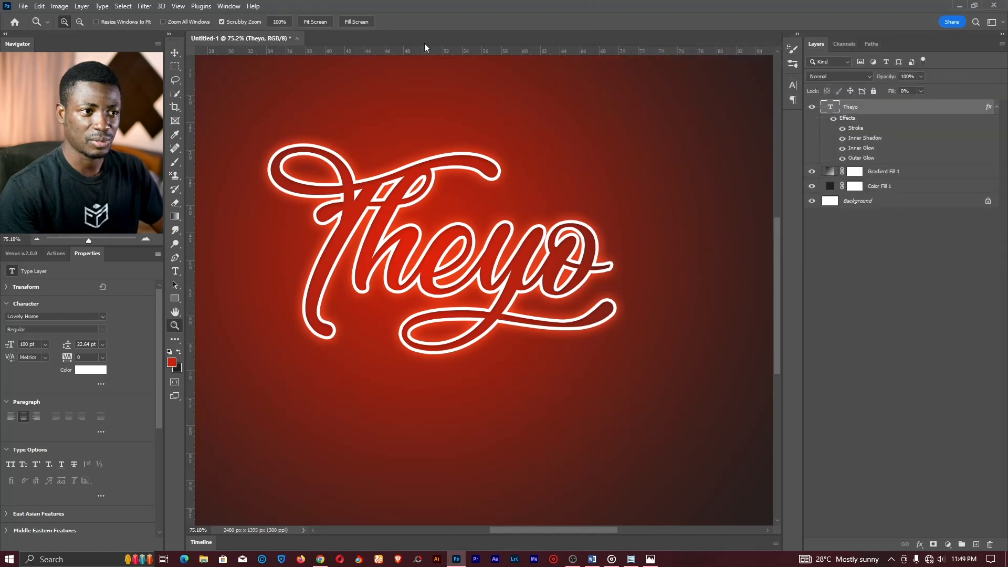
Fit the whole canvas in view and toggle the "Theyo" layer's effects off and on to compare their contributions.
click(316, 22)
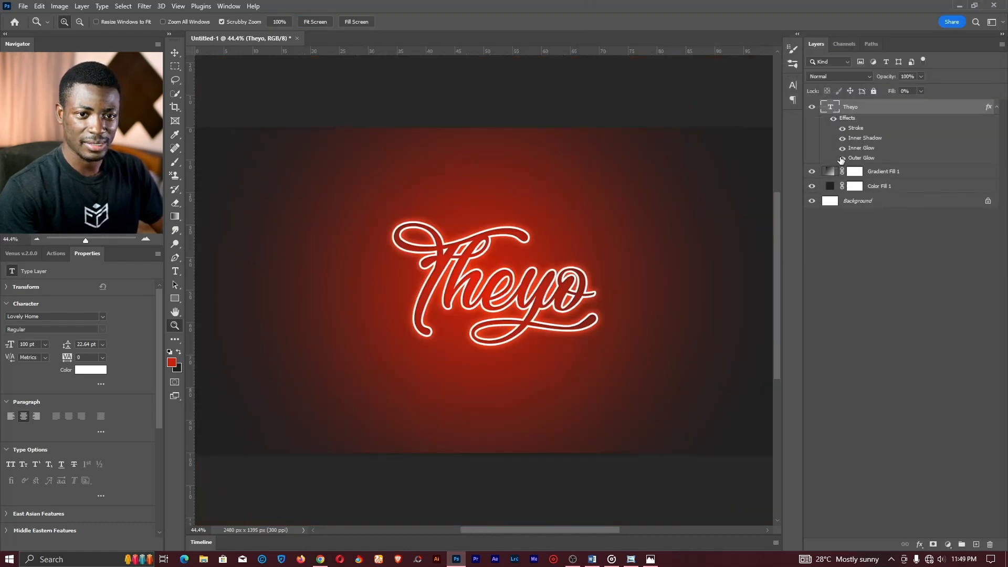
click(842, 158)
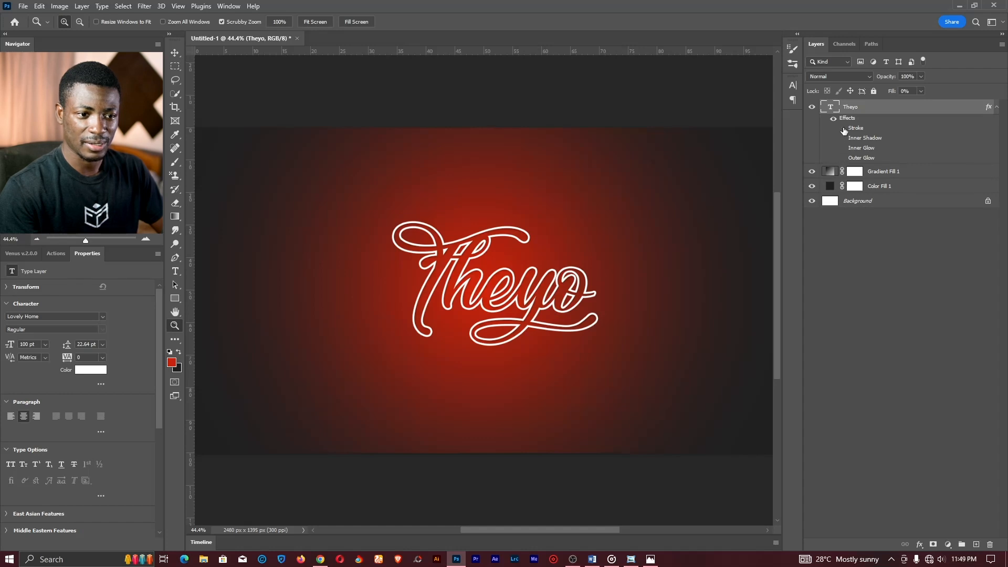
click(843, 129)
click(843, 129)
click(842, 138)
click(842, 148)
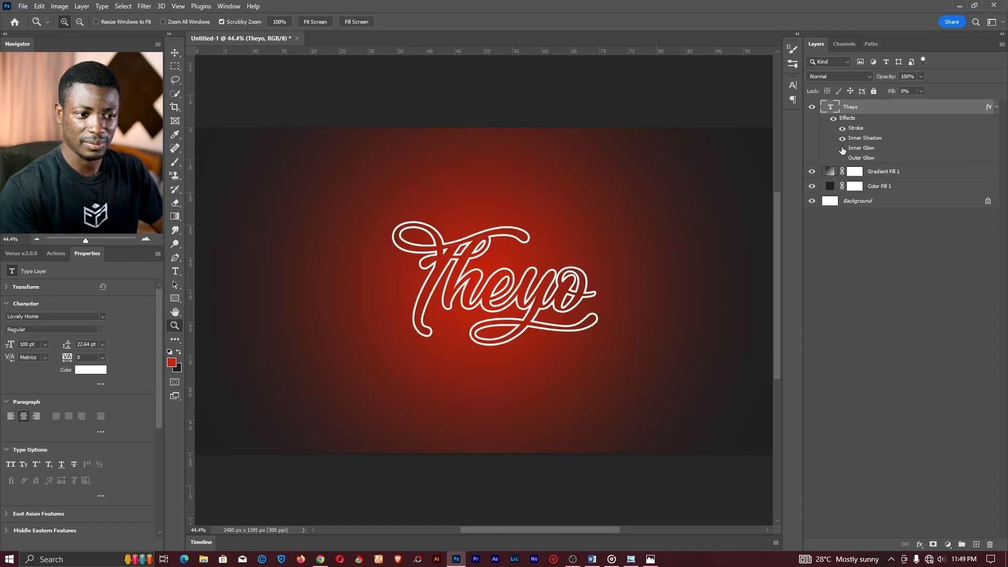
click(842, 158)
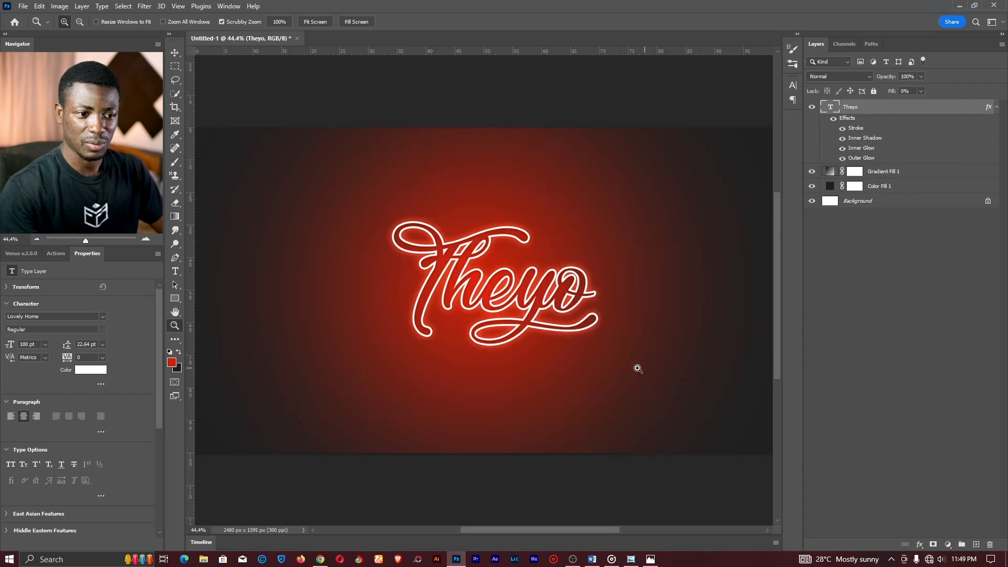